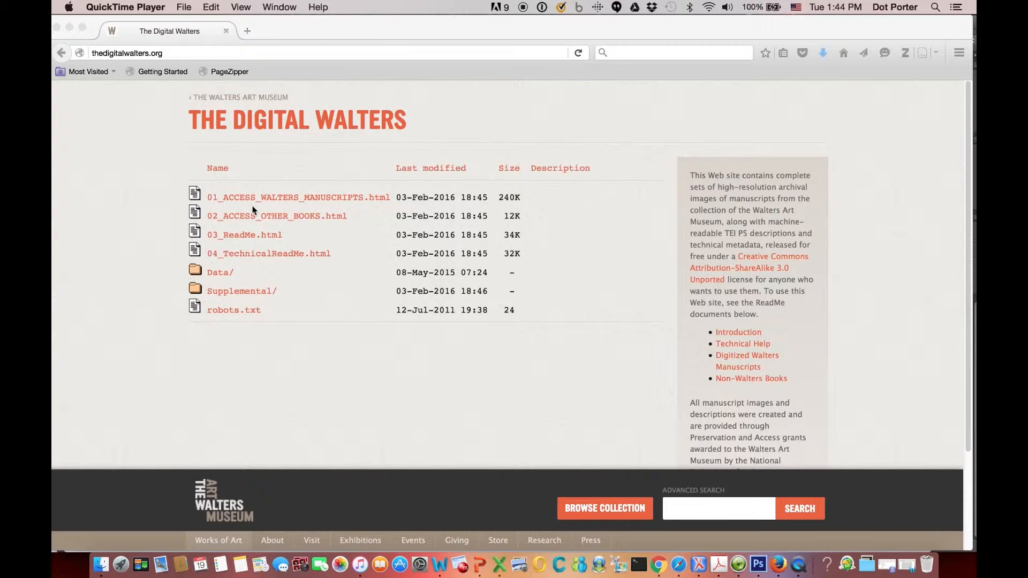
Open the 01_ACCESS_WALTERS_MANUSCRIPTS.html listing of digitized Walters manuscripts.
left_click(235, 174)
left_click(271, 200)
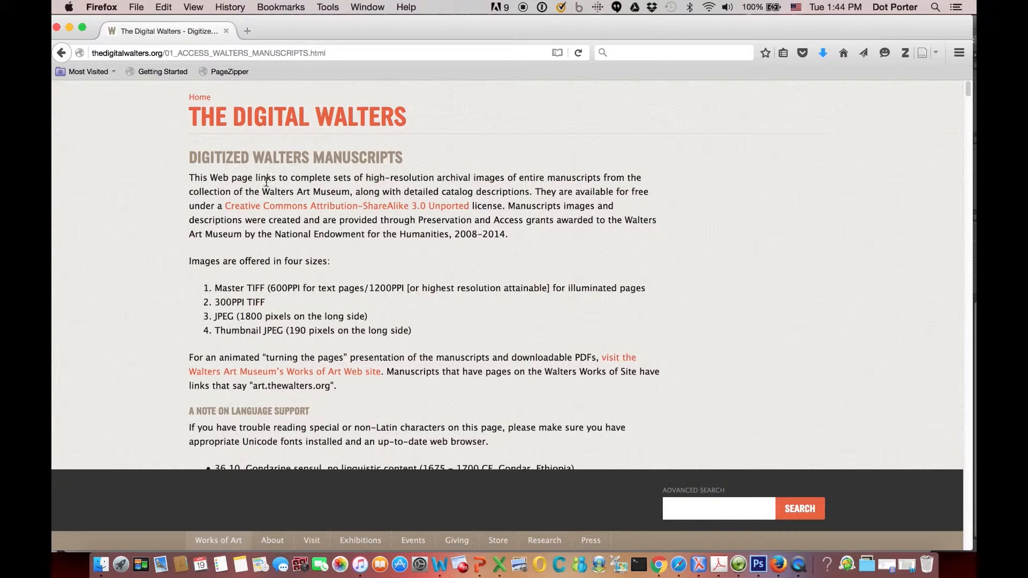
Open the Browse images page for manuscript W.7, Reichenau Gospels.
scroll(98, 209, "down", 8)
scroll(100, 213, "down", 15)
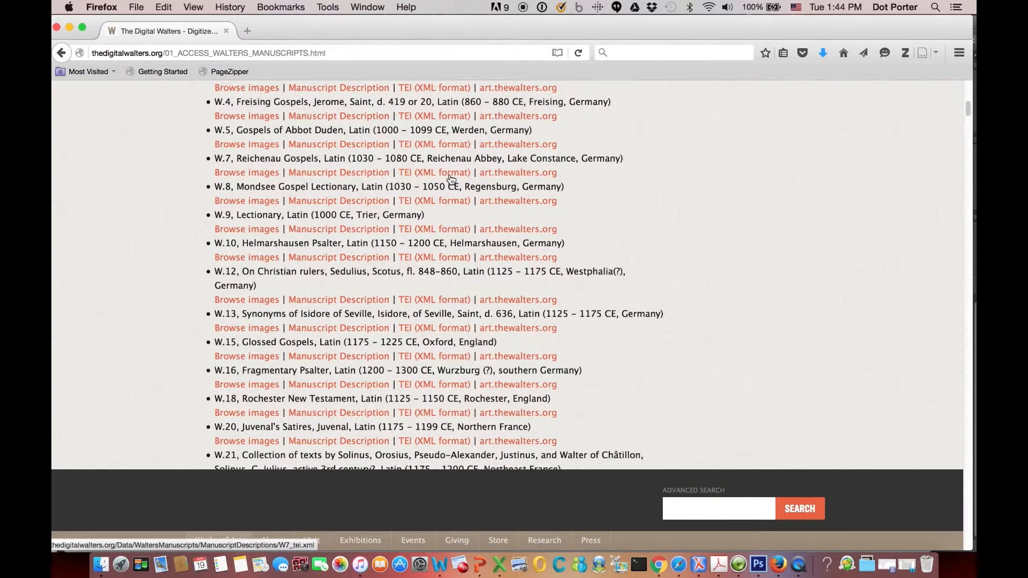
left_click(238, 179)
key("super+Left")
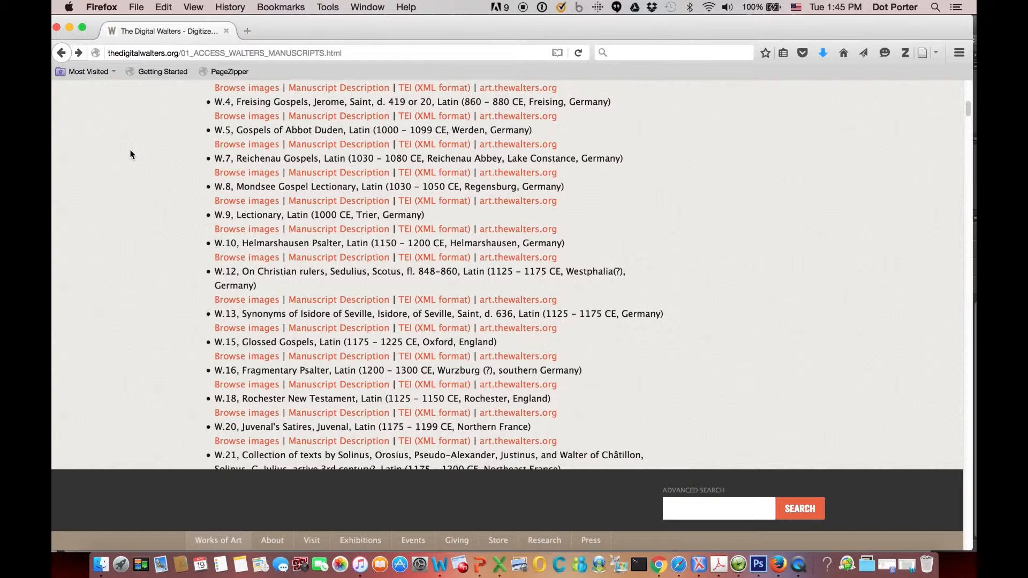
left_click(253, 174)
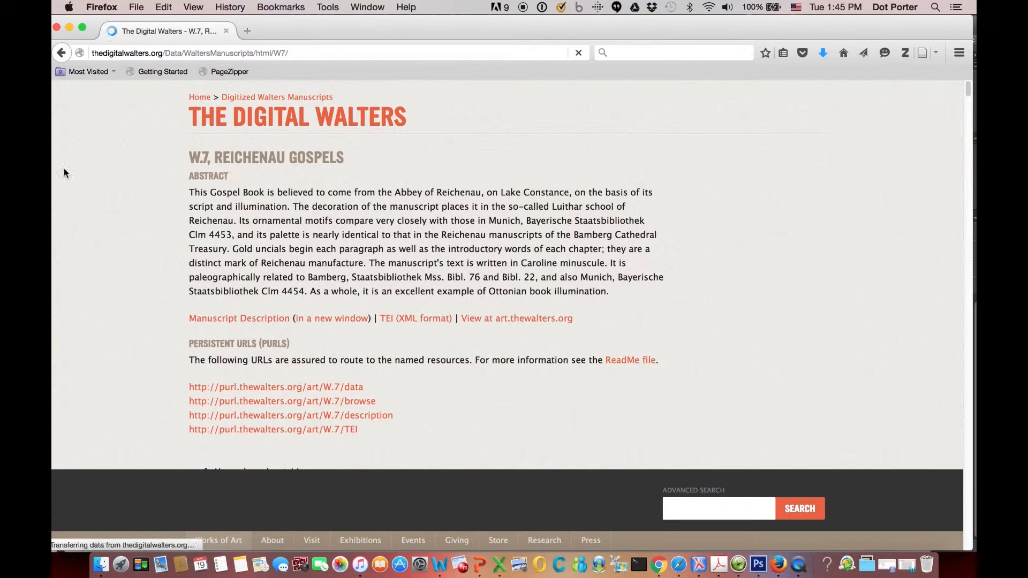
Open the DownThemAll! selection dialog for the W.7 page's links.
scroll(63, 168, "down", 5)
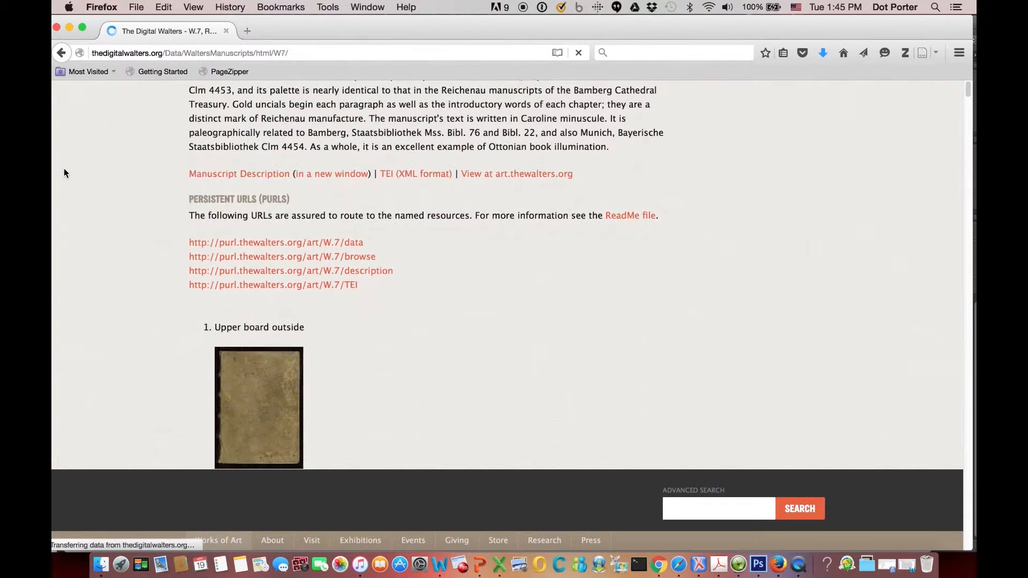
scroll(64, 172, "down", 5)
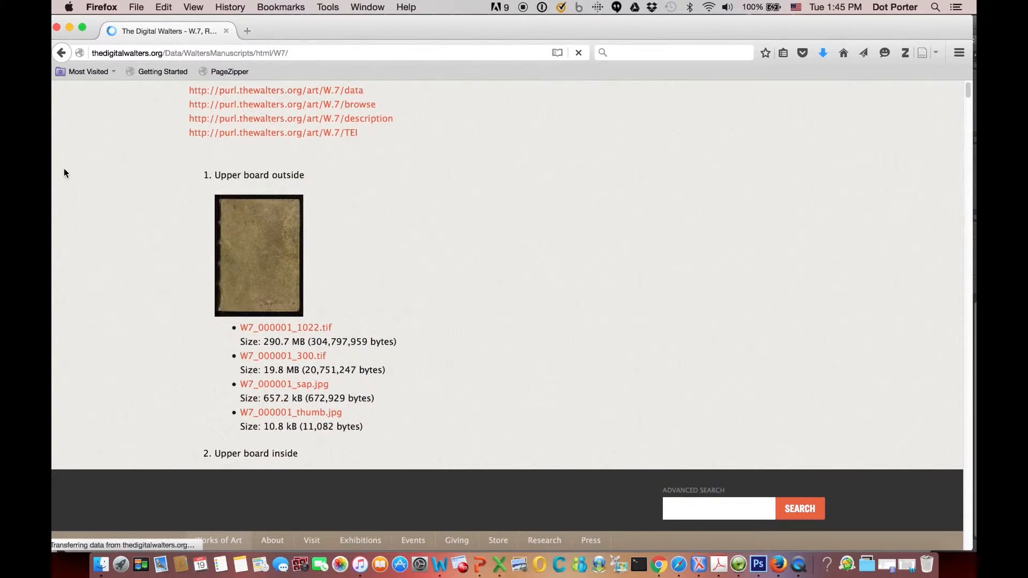
scroll(63, 172, "down", 3)
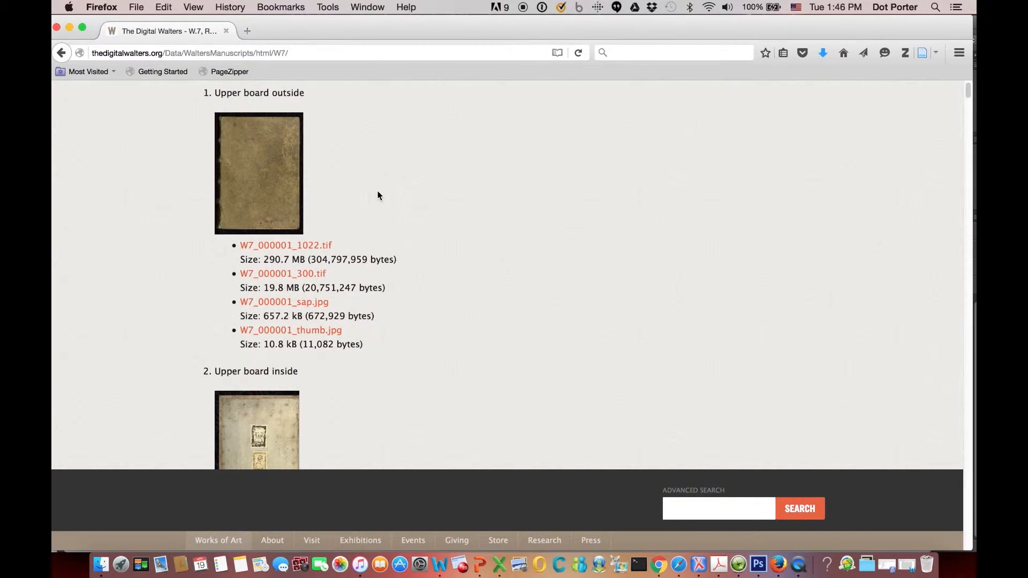
left_click(323, 11)
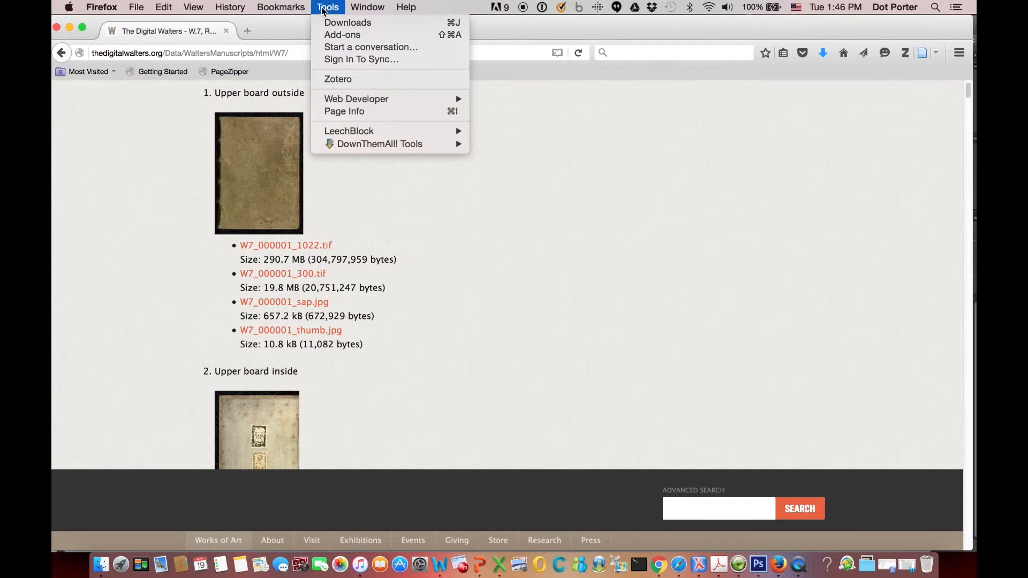
mouse_move(417, 144)
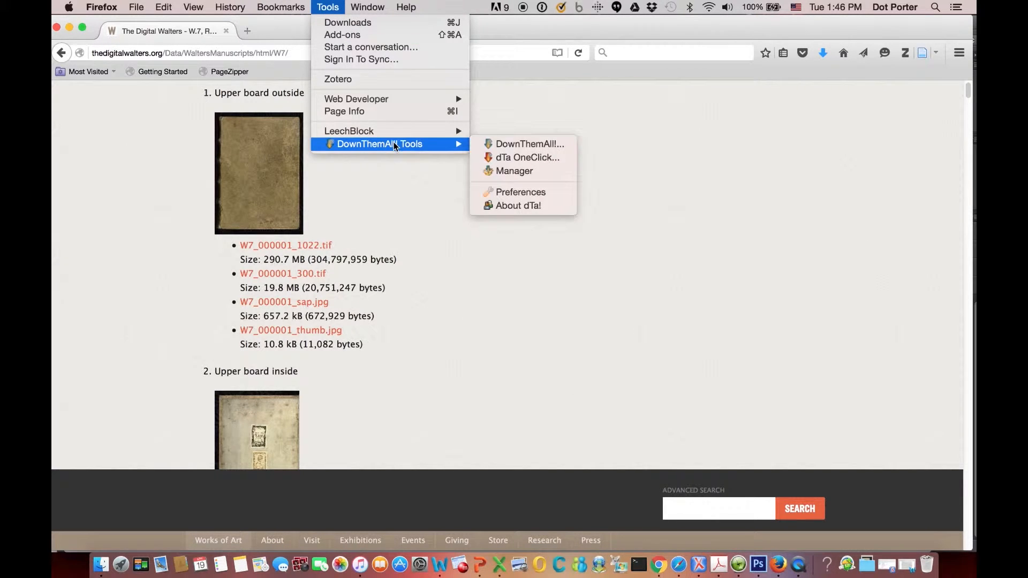
left_click(516, 146)
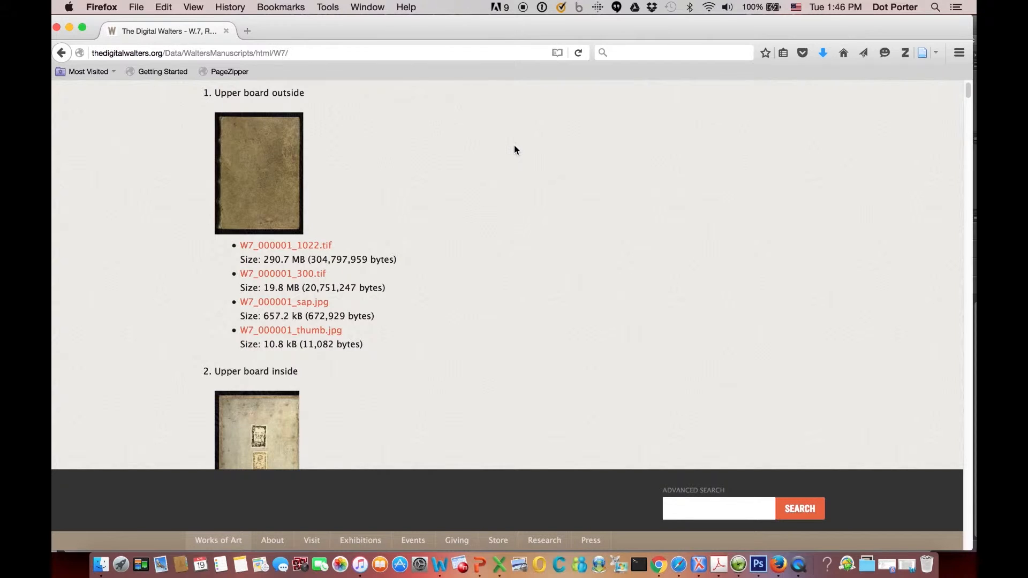
left_click_drag(377, 45, 589, 50)
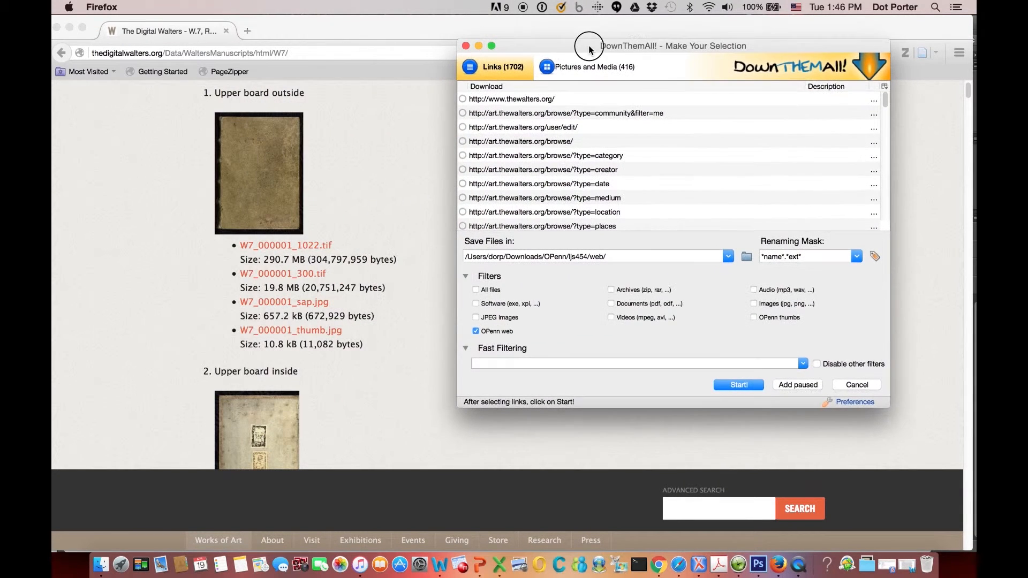
Open the DownThemAll! preferences at the Filters section.
left_click_drag(886, 100, 885, 106)
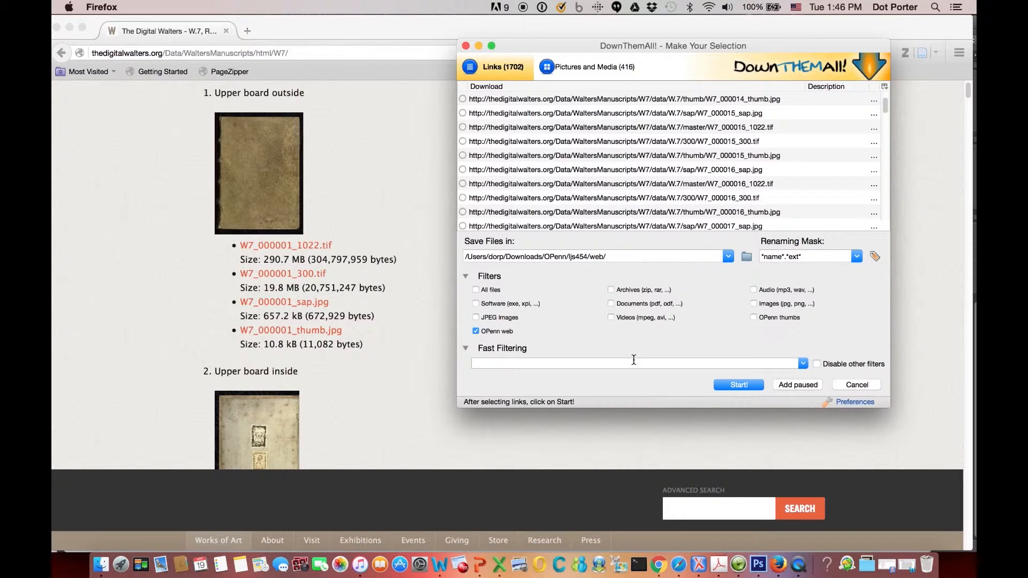
left_click(477, 332)
left_click(865, 407)
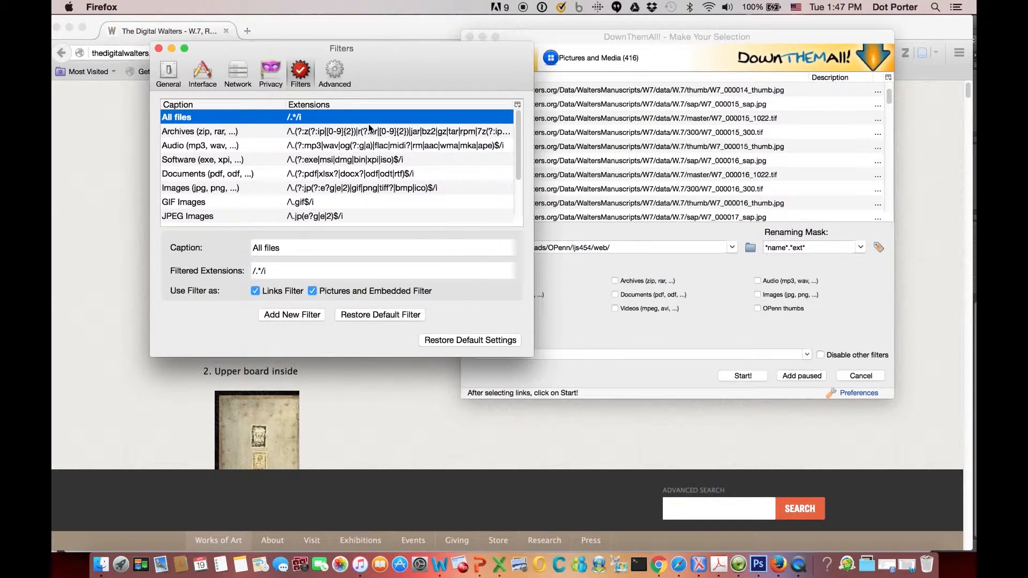
Add a new filter captioned Walters SAP.
left_click_drag(281, 46, 535, 51)
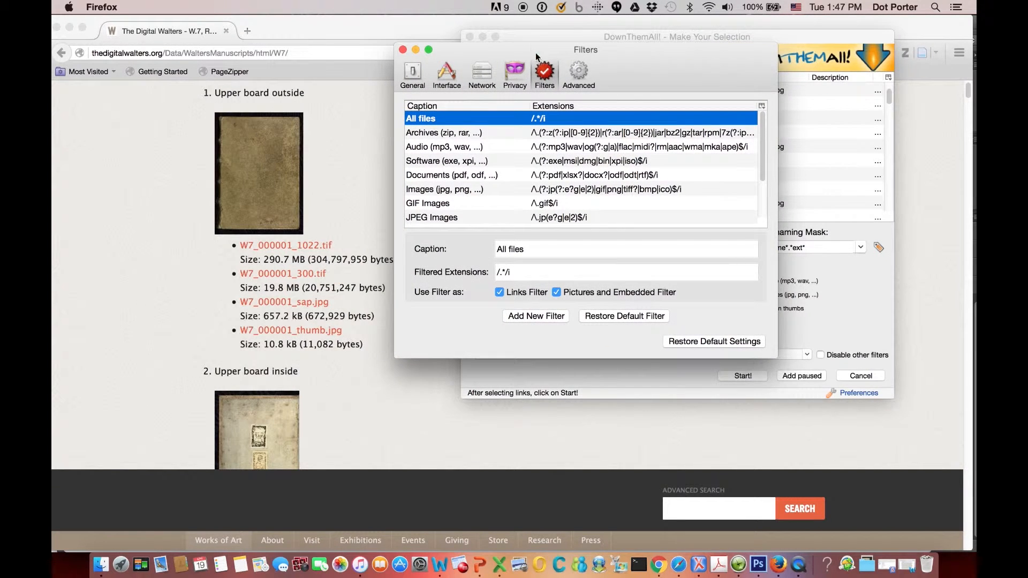
scroll(766, 144, "down", 1)
left_click_drag(767, 145, 767, 179)
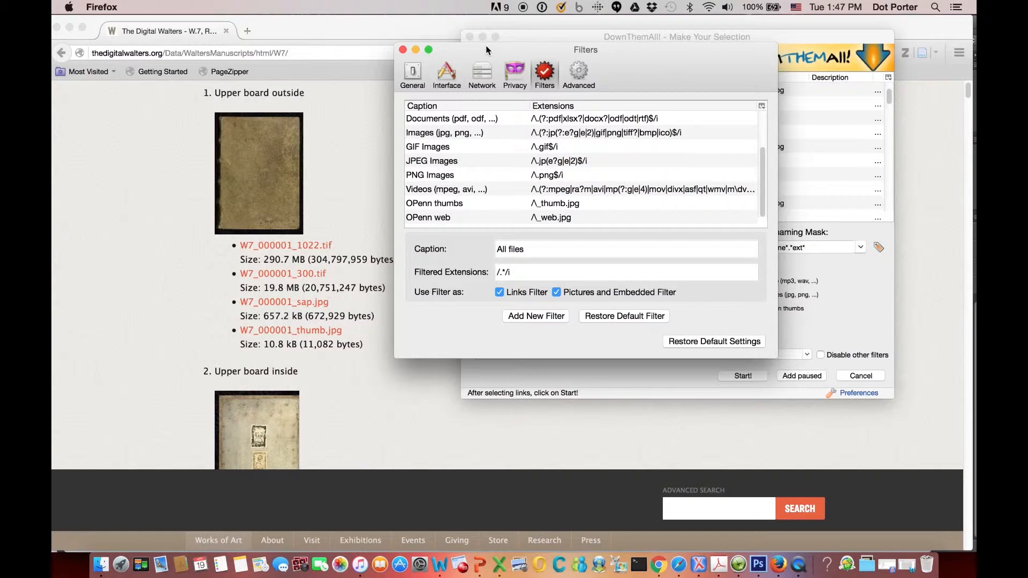
left_click_drag(488, 49, 549, 31)
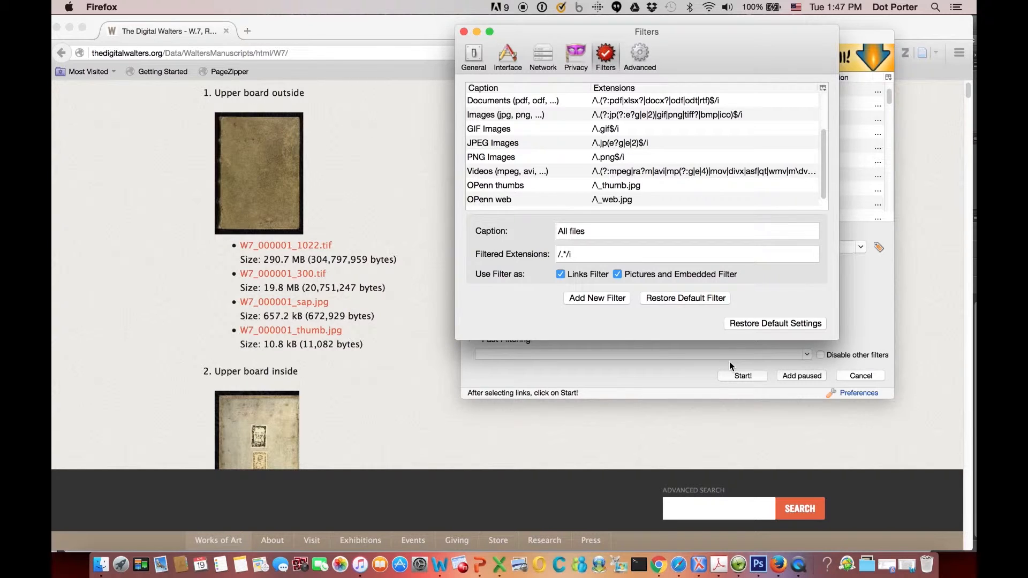
left_click(583, 299)
left_click_drag(610, 230, 524, 225)
type("W")
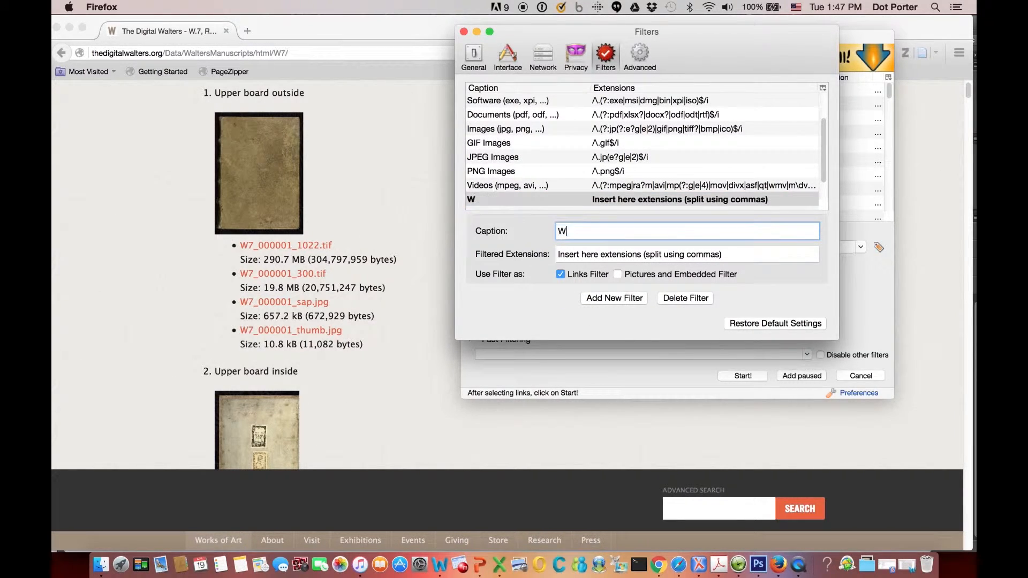
type("alters SAP")
Set the Walters SAP filter's extensions to /\_sap.jpg.
left_click(662, 252)
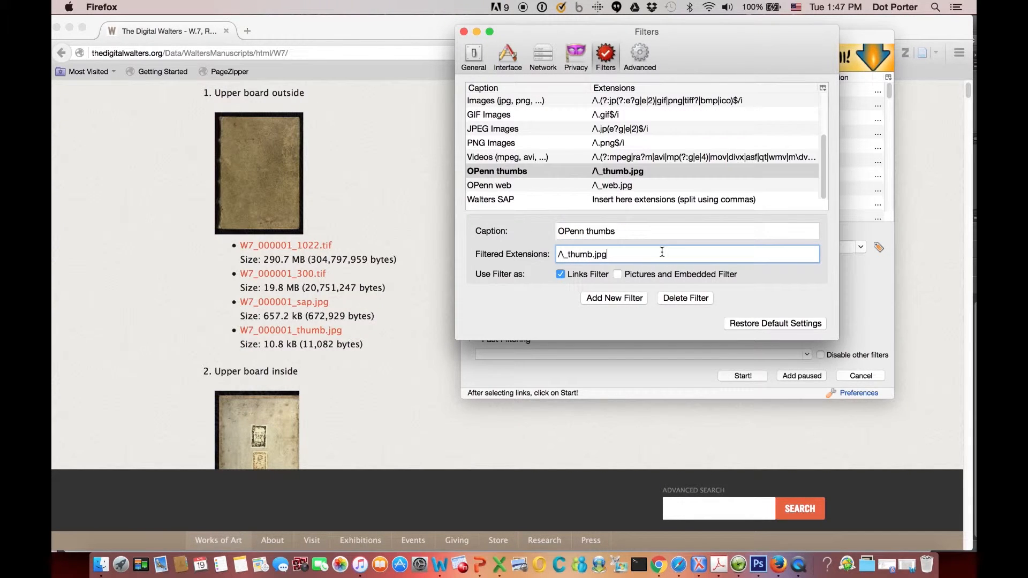
left_click(517, 201)
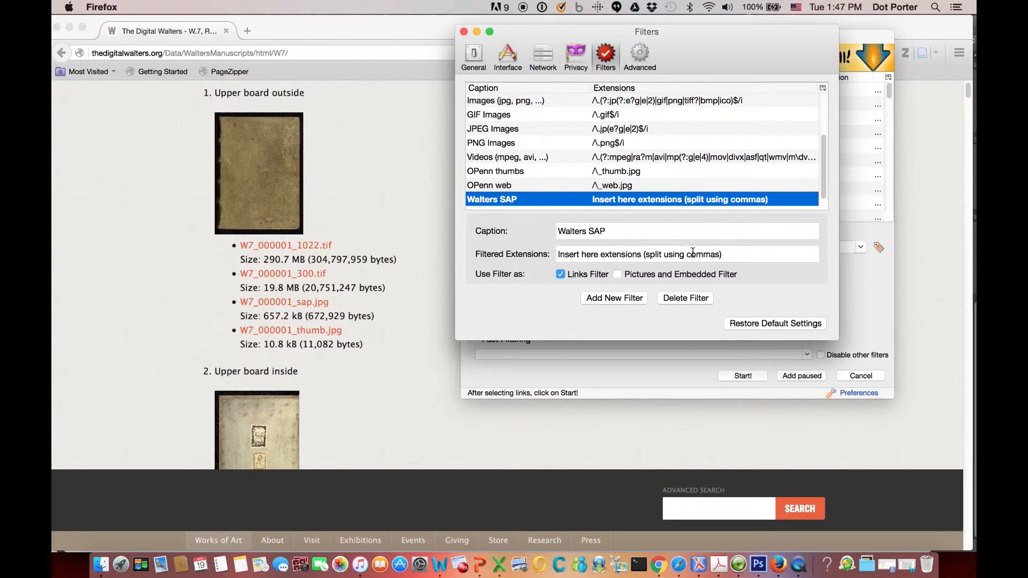
left_click(735, 254)
left_click_drag(736, 255, 516, 255)
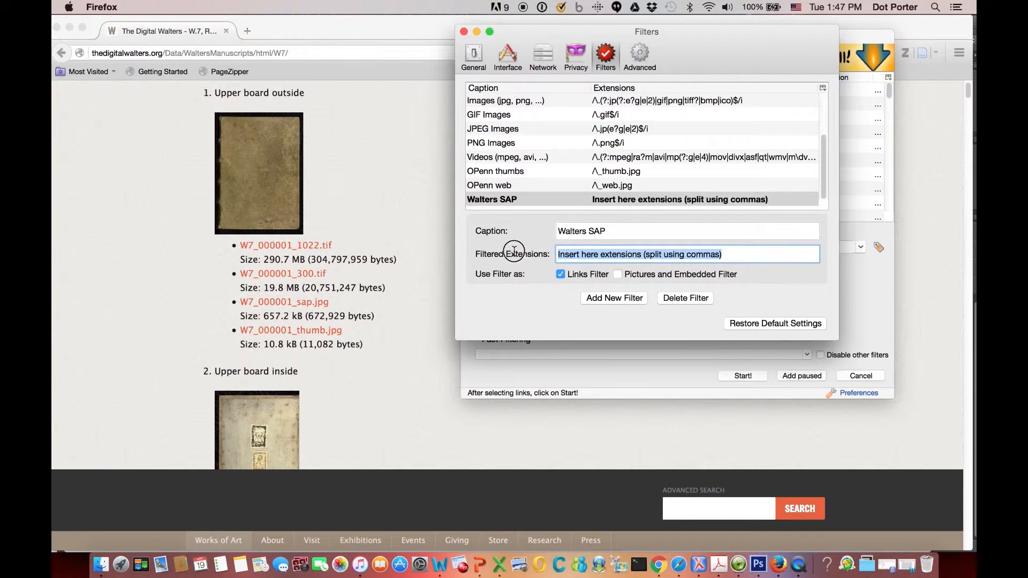
key("BackSpace")
type("/\\")
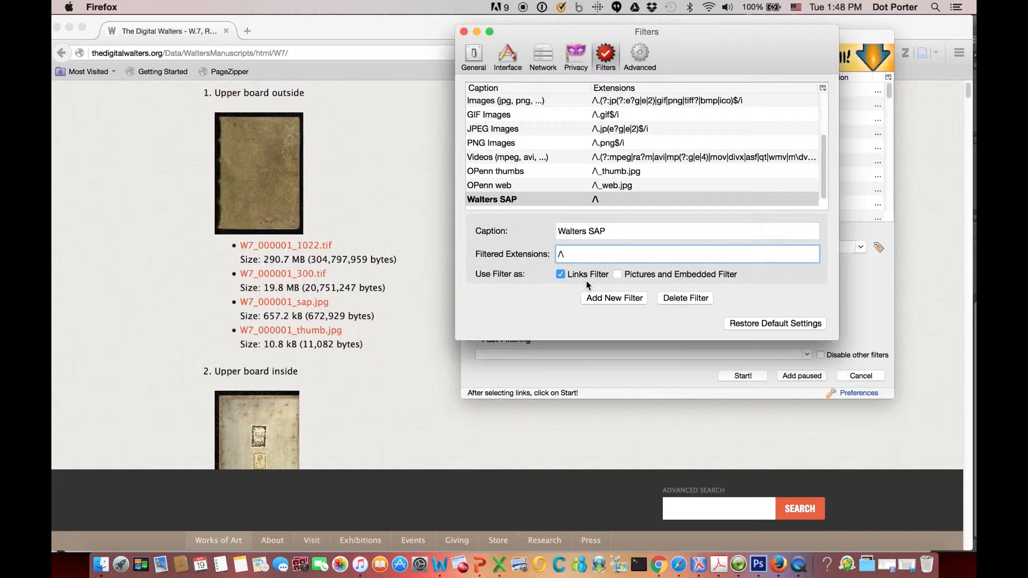
type("_sap.jpg")
left_click_drag(725, 41, 353, 44)
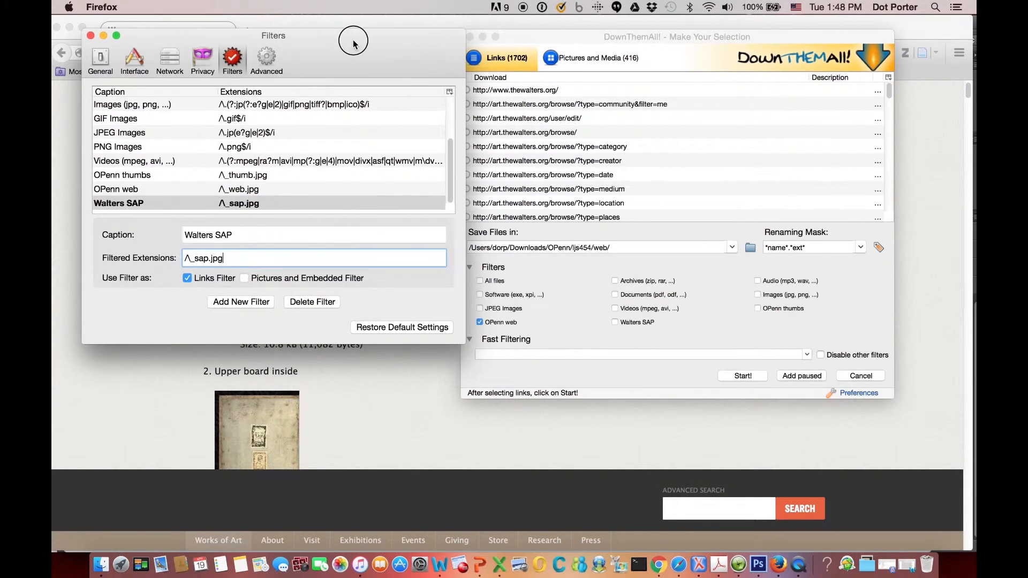
In the selection dialog, turn off the OPenn web filter and turn on the Walters SAP filter.
left_click(279, 191)
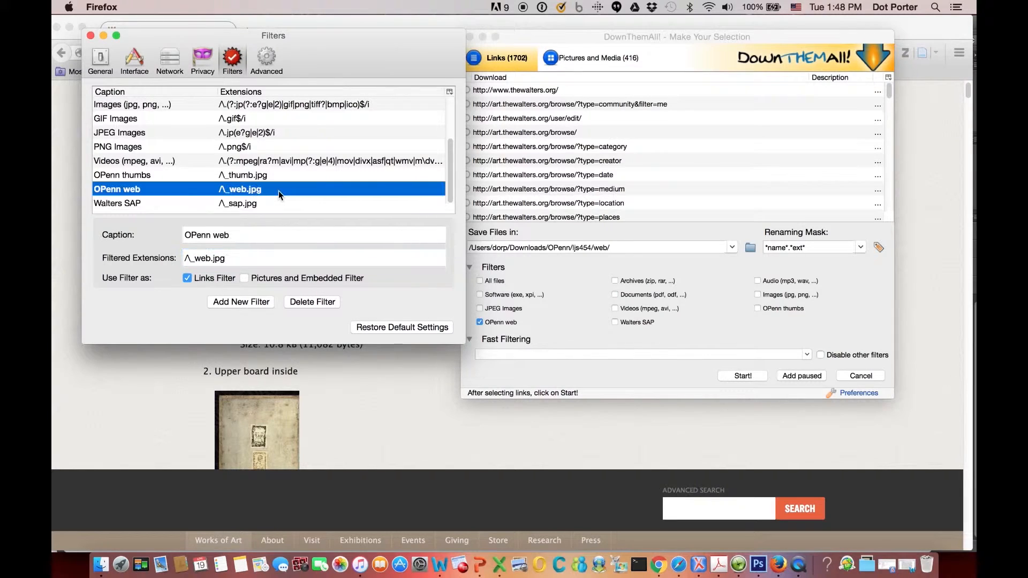
left_click(276, 205)
left_click(637, 333)
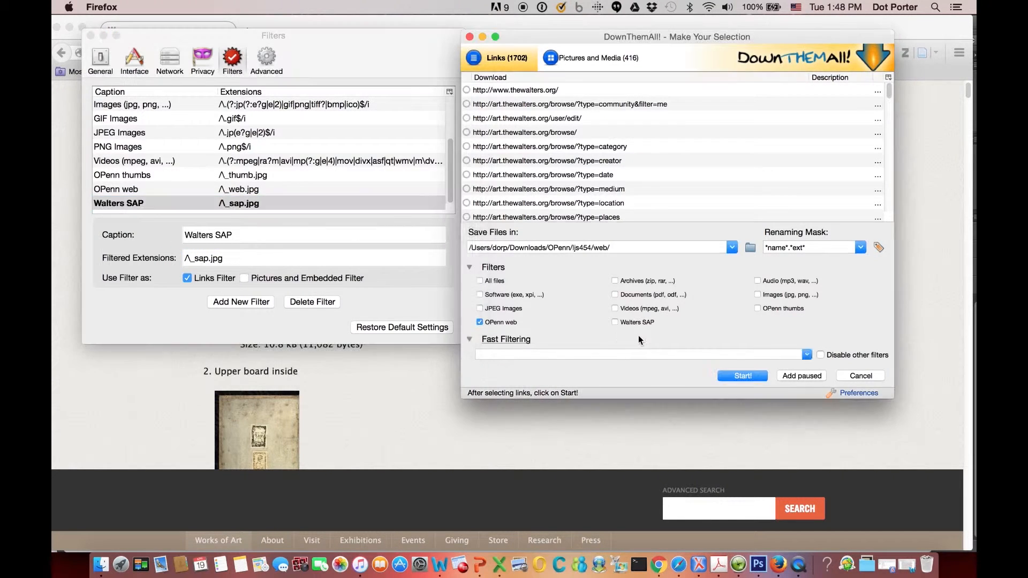
left_click(479, 340)
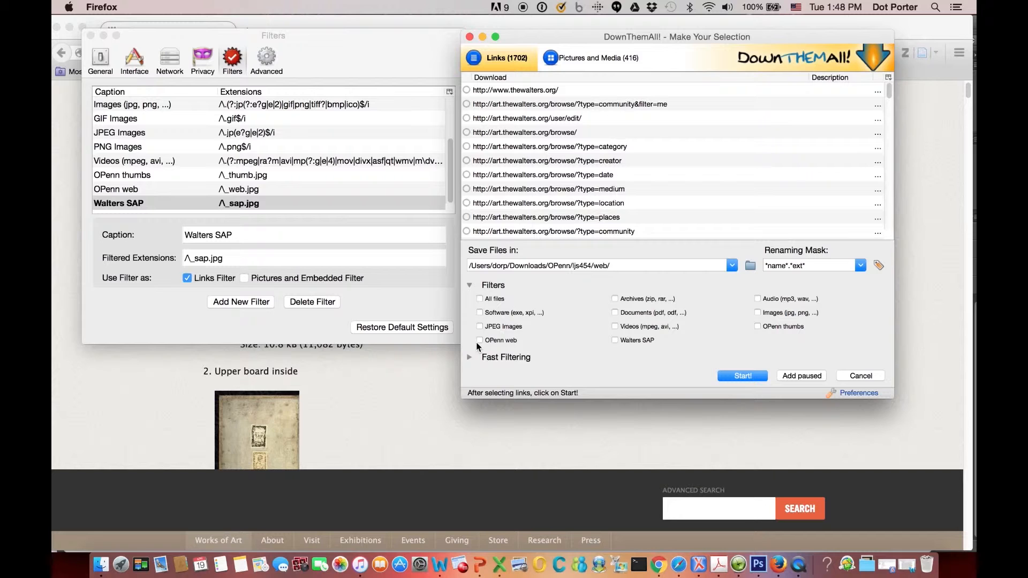
left_click(615, 340)
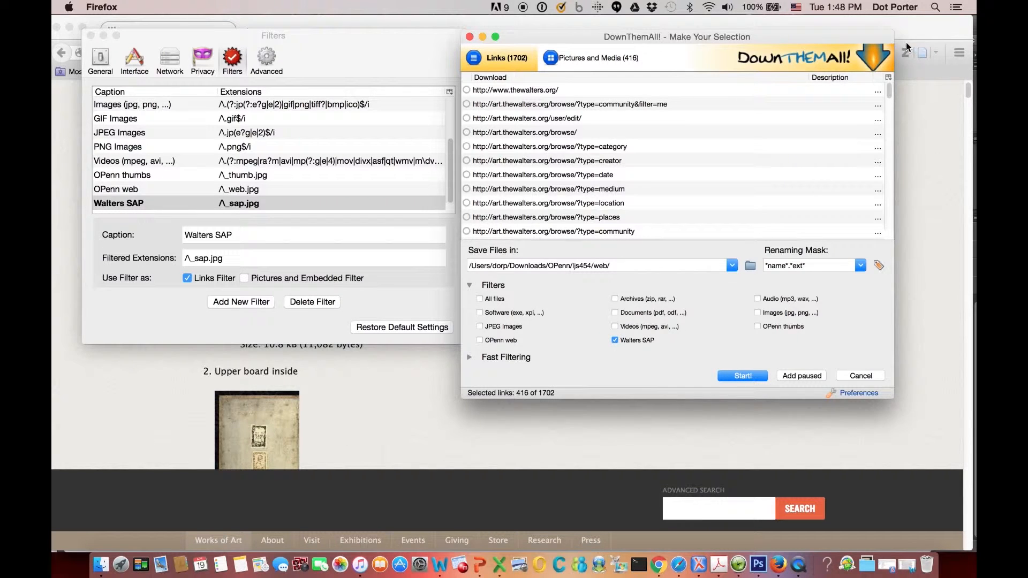
Set the save folder to Downloads/Walters/W7/sap and start downloading the selected links.
left_click_drag(888, 91, 889, 96)
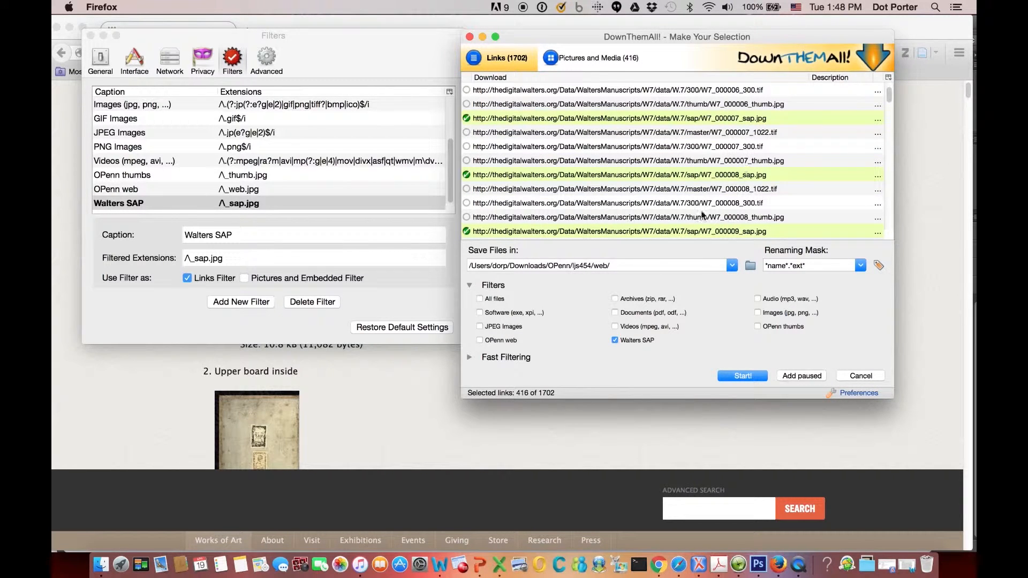
left_click_drag(549, 266, 627, 265)
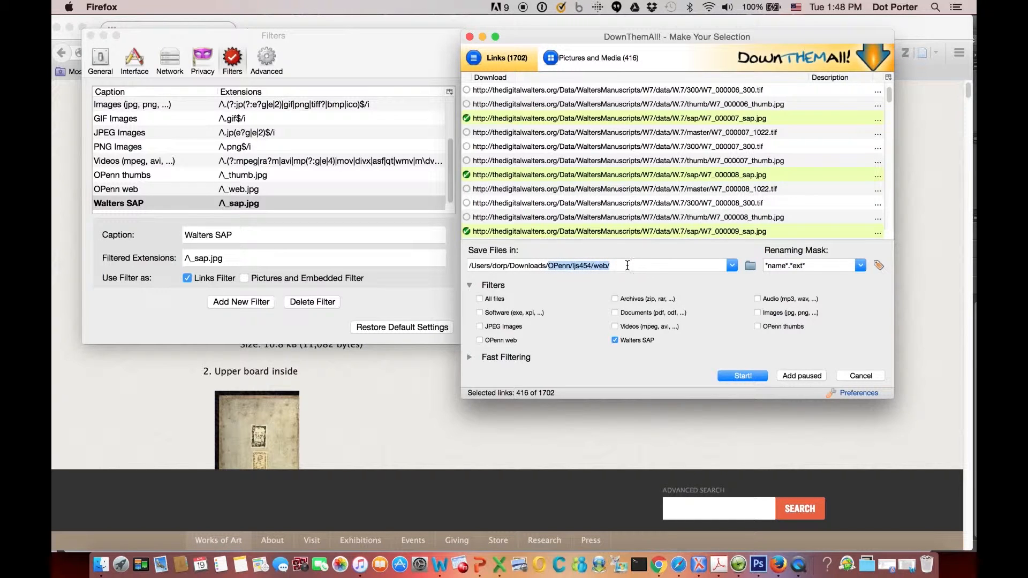
type("Wal")
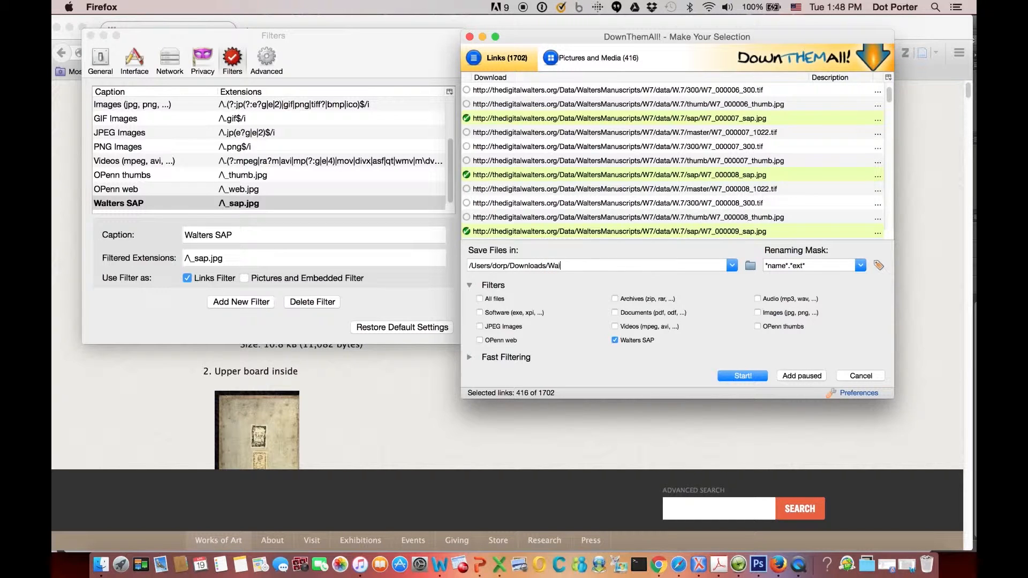
type("ters/W7/sap")
left_click(742, 377)
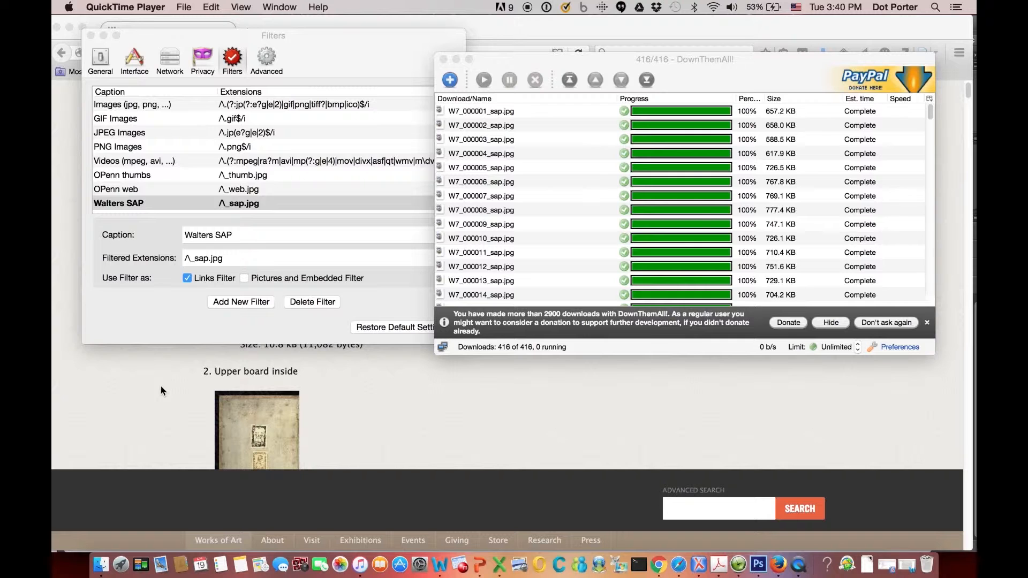
scroll(341, 412, "up", 3)
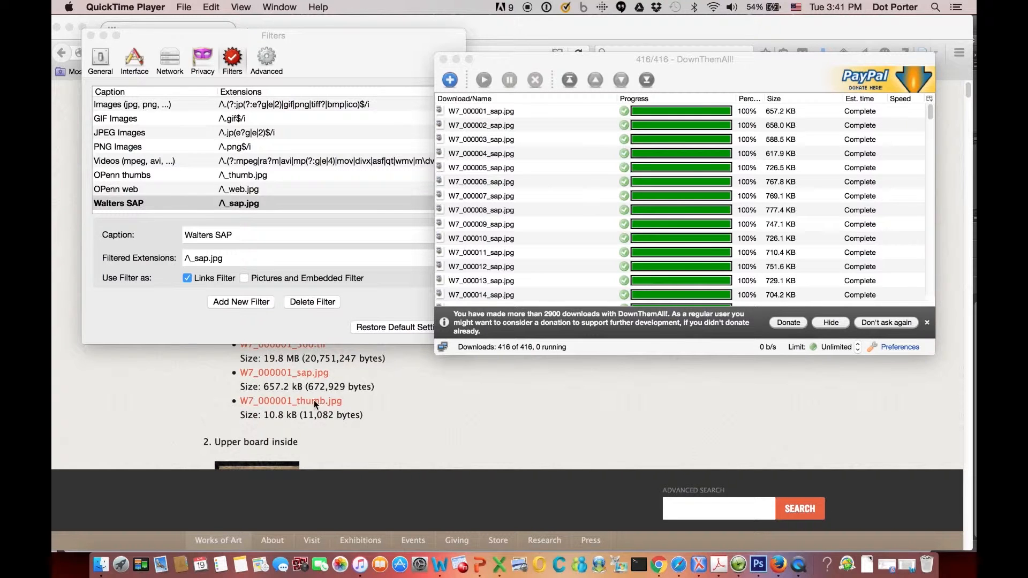
scroll(290, 397, "up", 2)
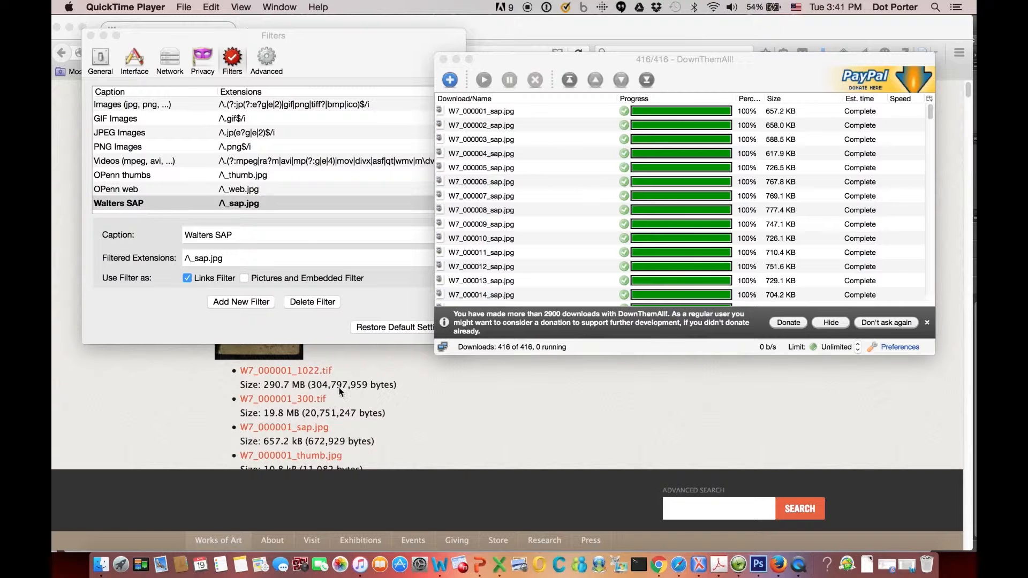
scroll(338, 388, "down", 5)
scroll(339, 392, "down", 10)
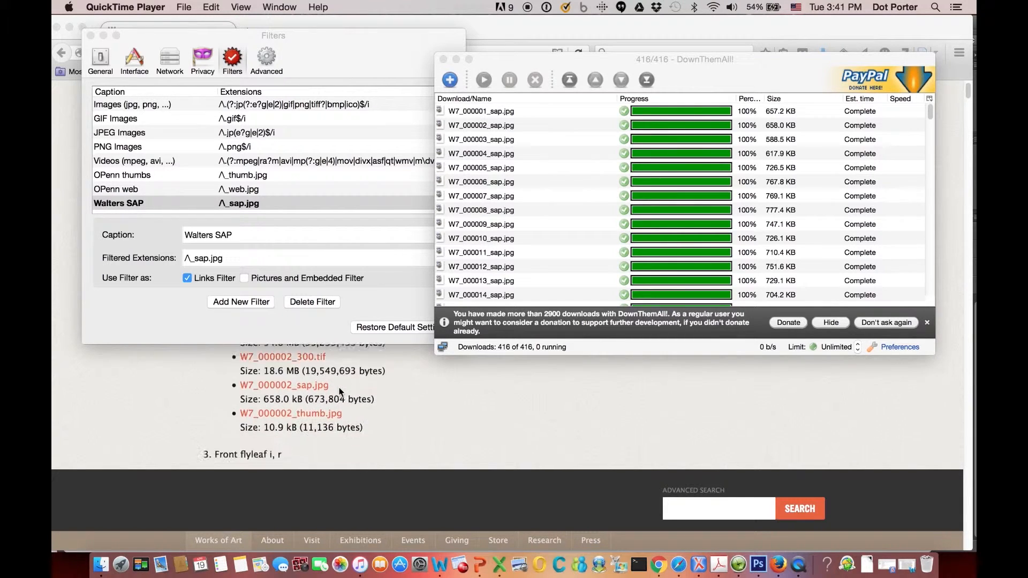
scroll(339, 392, "down", 10)
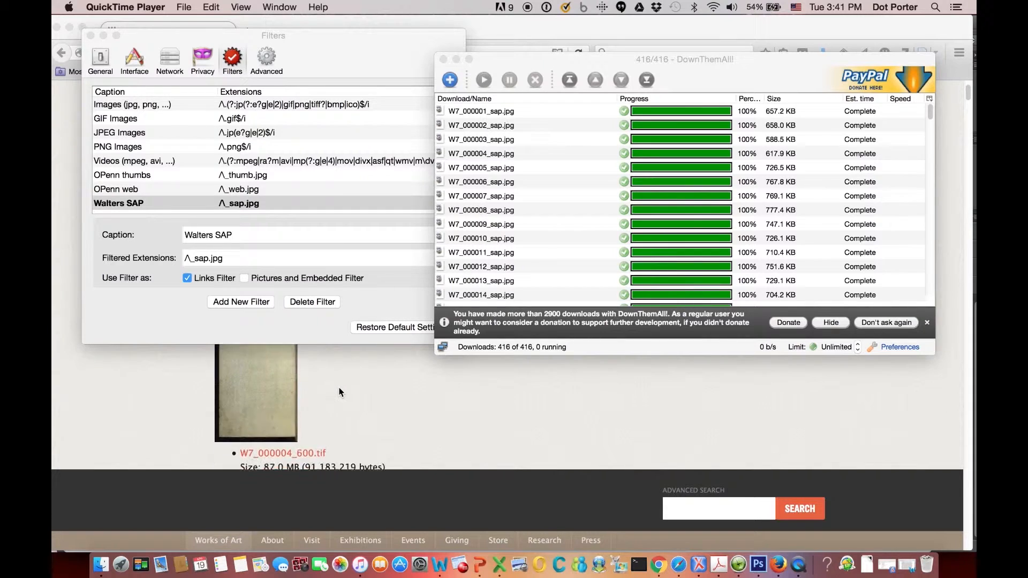
scroll(316, 370, "up", 10)
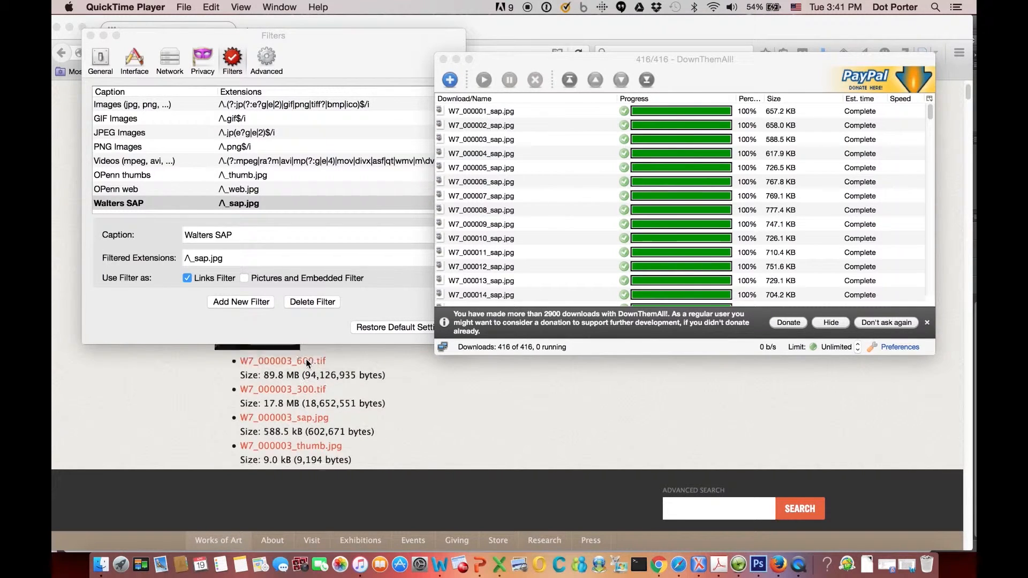
Go from the W.7 manuscript page to the Data/WaltersManuscripts/ManuscriptDescriptions directory listing on The Digital Walters.
scroll(306, 364, "up", 10)
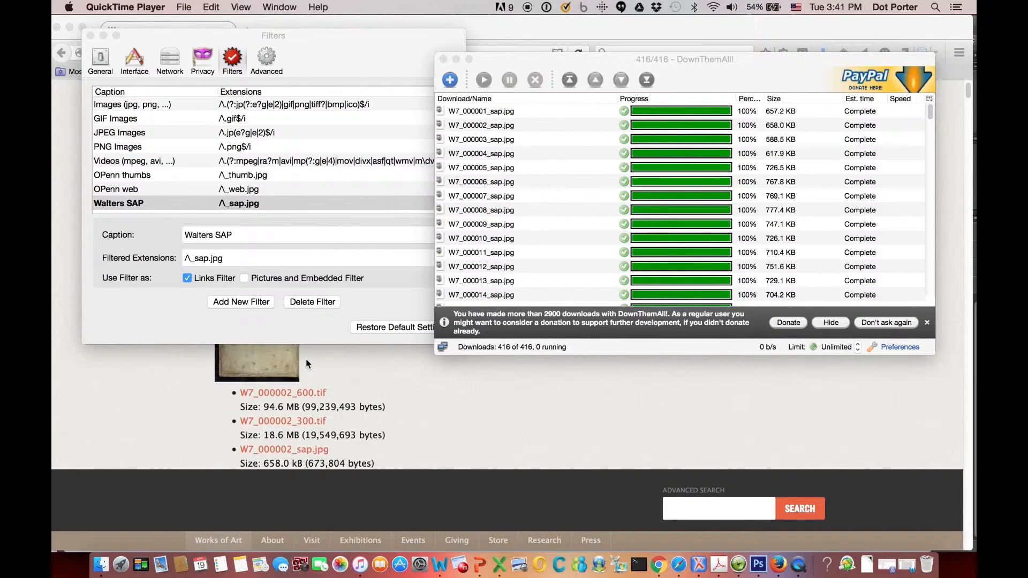
scroll(307, 364, "up", 4)
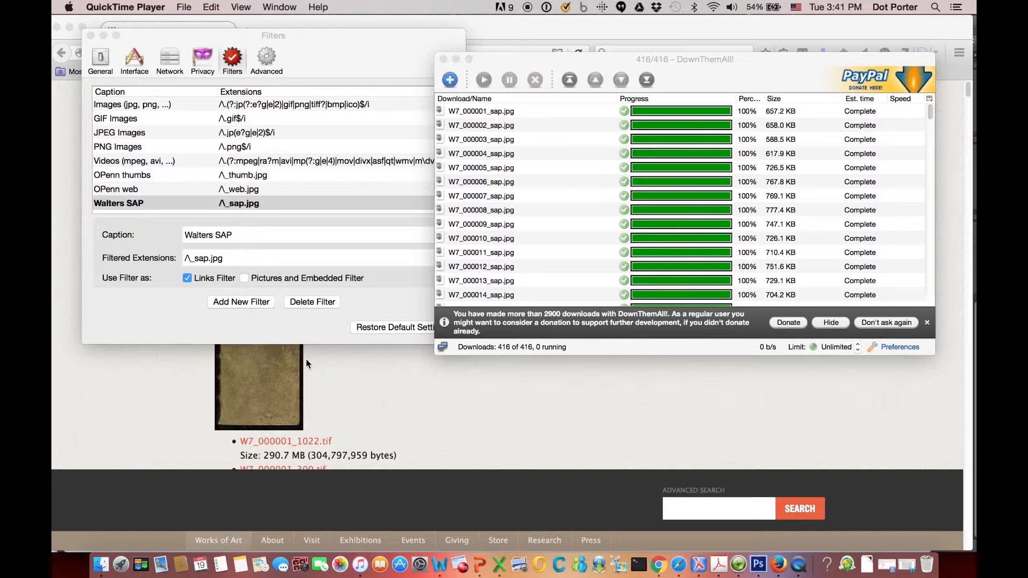
left_click(323, 373)
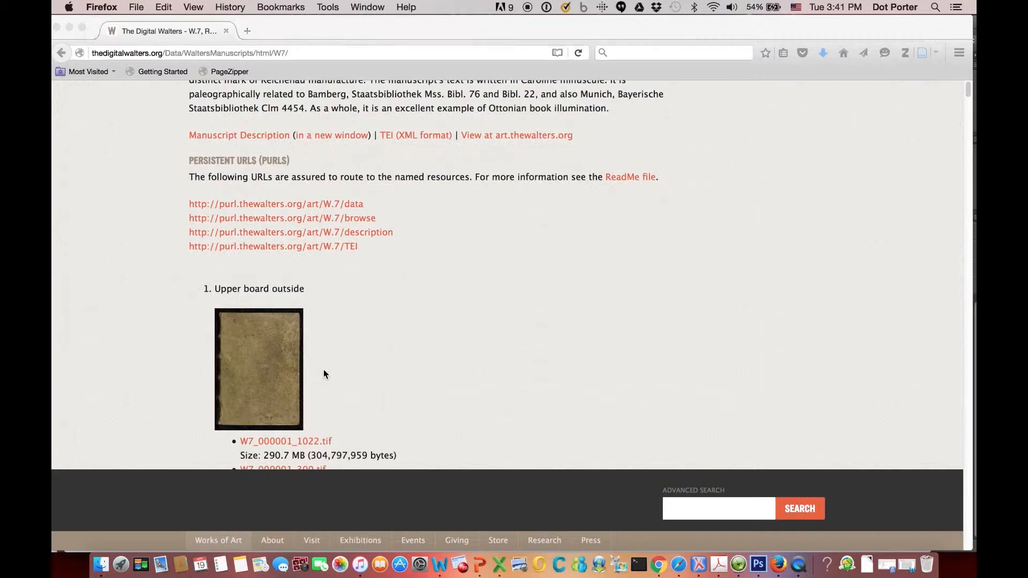
scroll(324, 373, "up", 3)
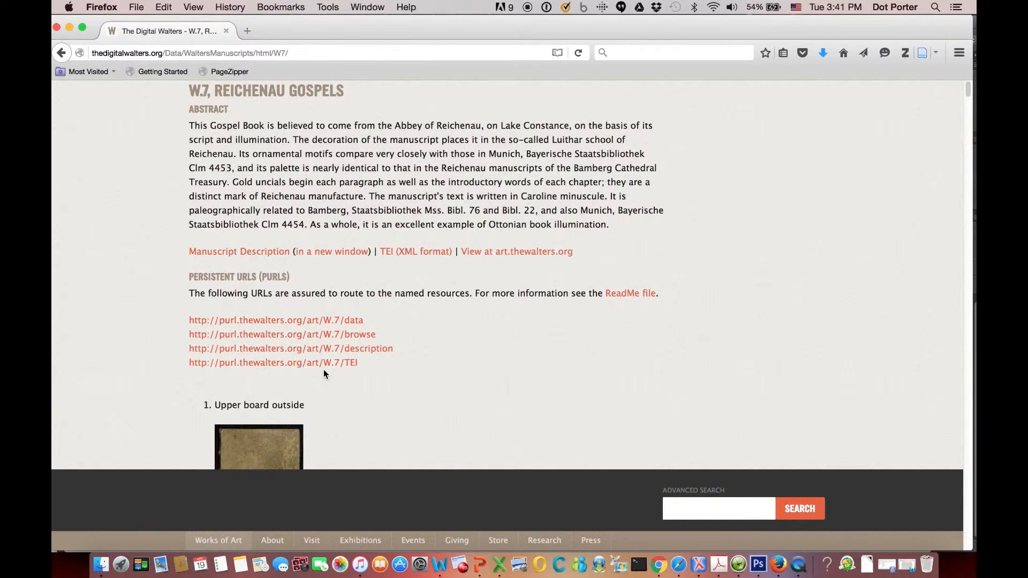
scroll(323, 373, "up", 2)
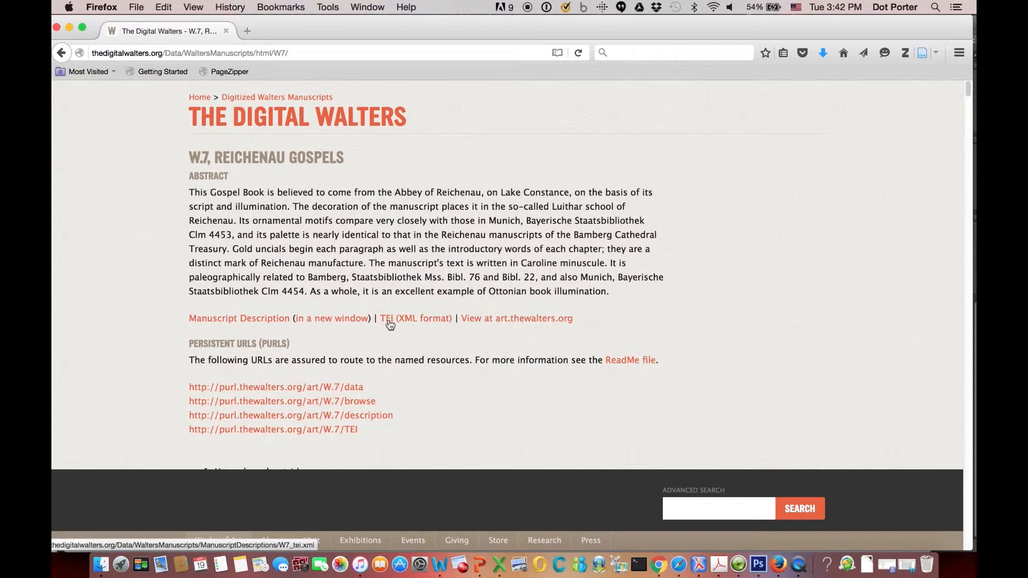
left_click(246, 99)
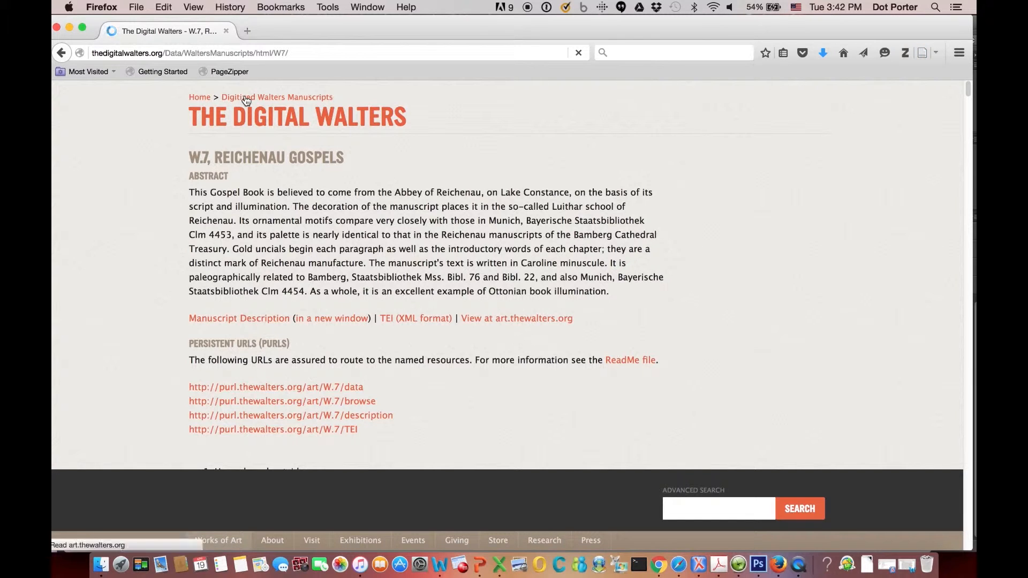
left_click(202, 97)
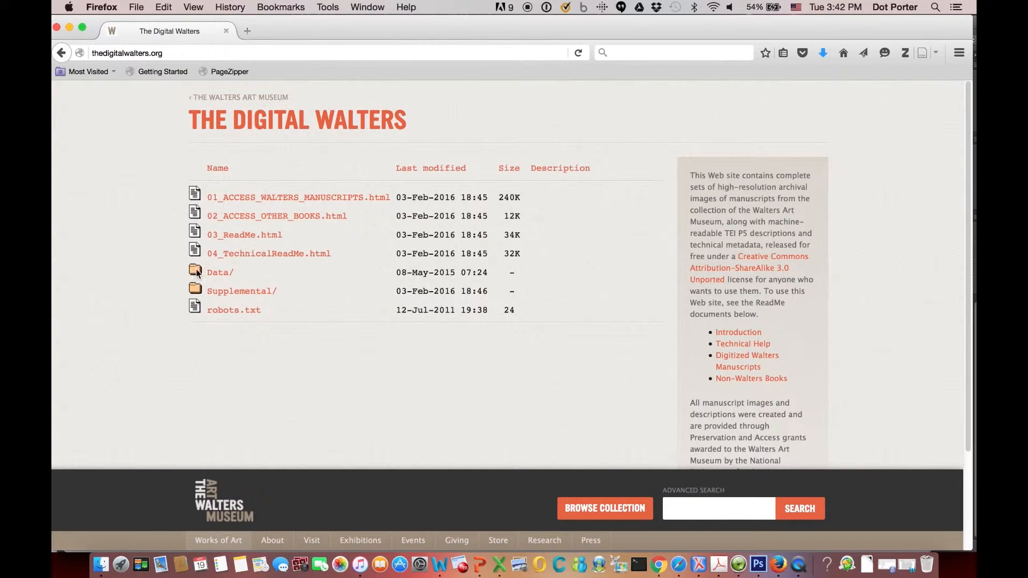
left_click(220, 274)
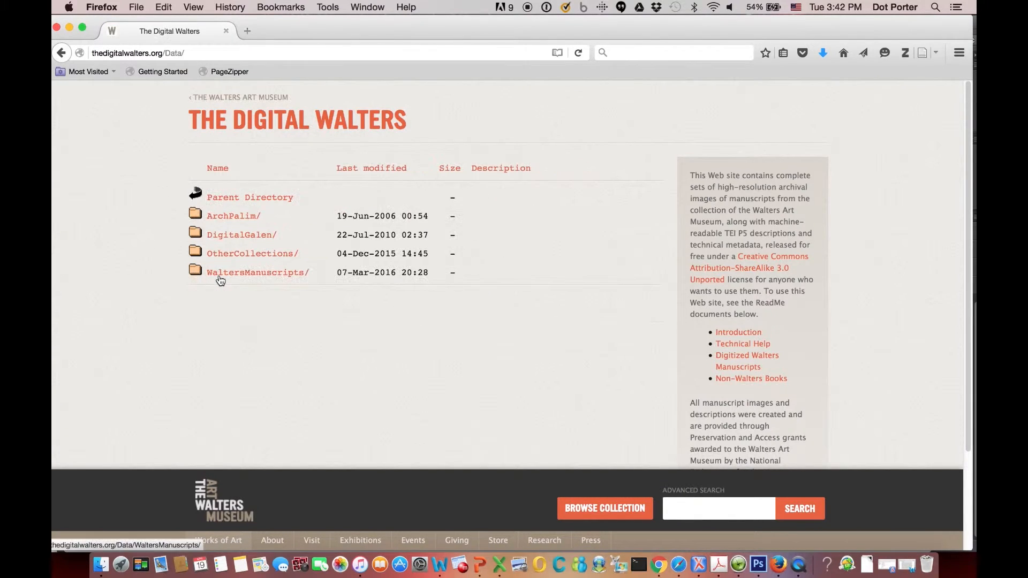
left_click(220, 279)
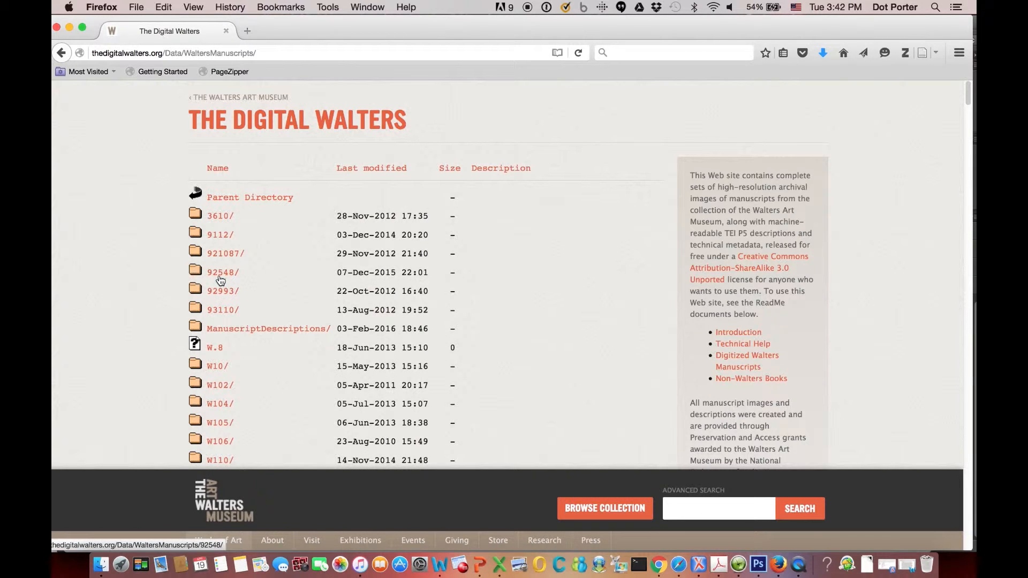
left_click(250, 332)
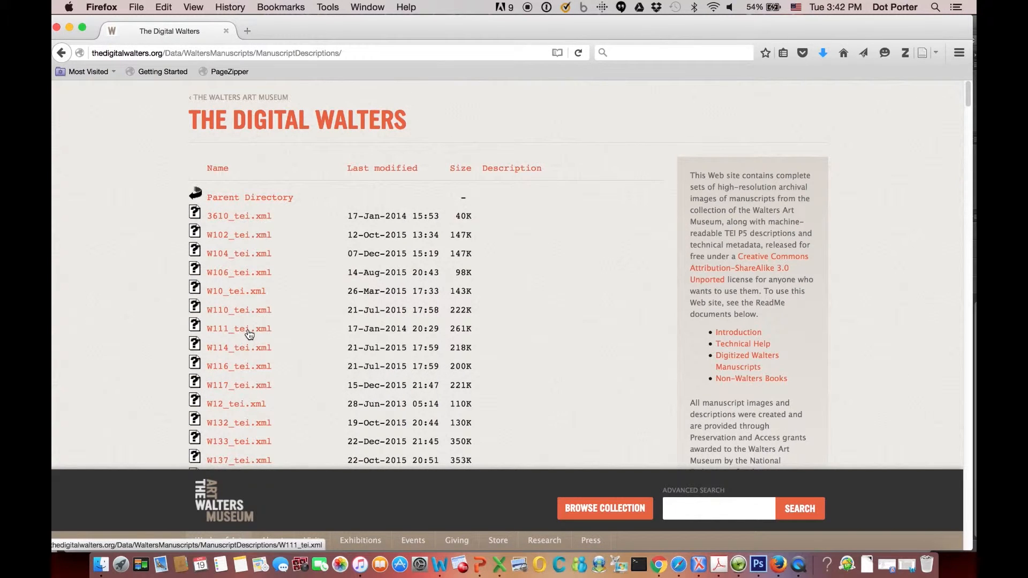
Open the DownThemAll! selection dialog for the ManuscriptDescriptions page.
scroll(249, 333, "down", 20)
scroll(248, 334, "up", 20)
scroll(248, 333, "up", 15)
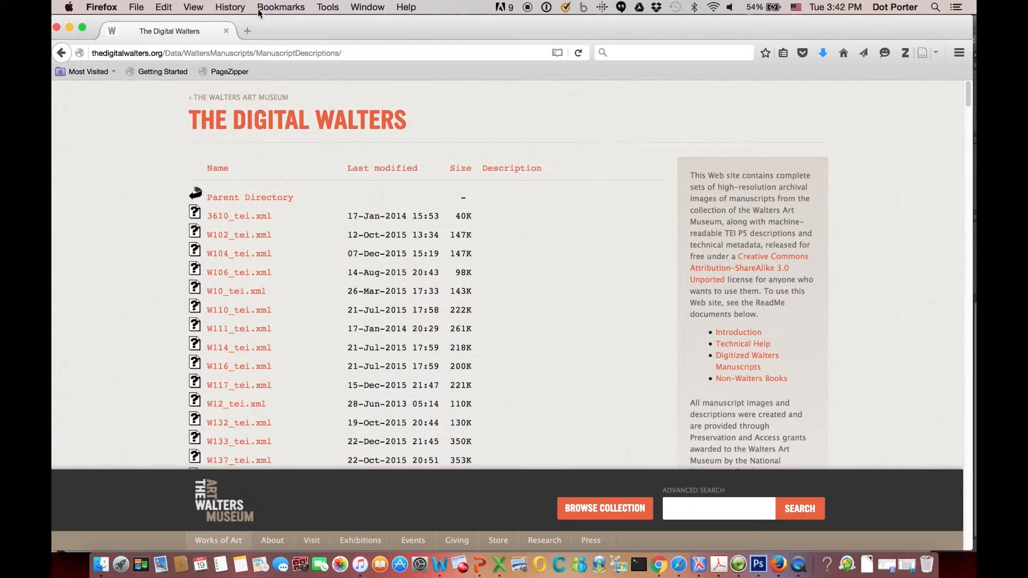
left_click(327, 7)
mouse_move(348, 149)
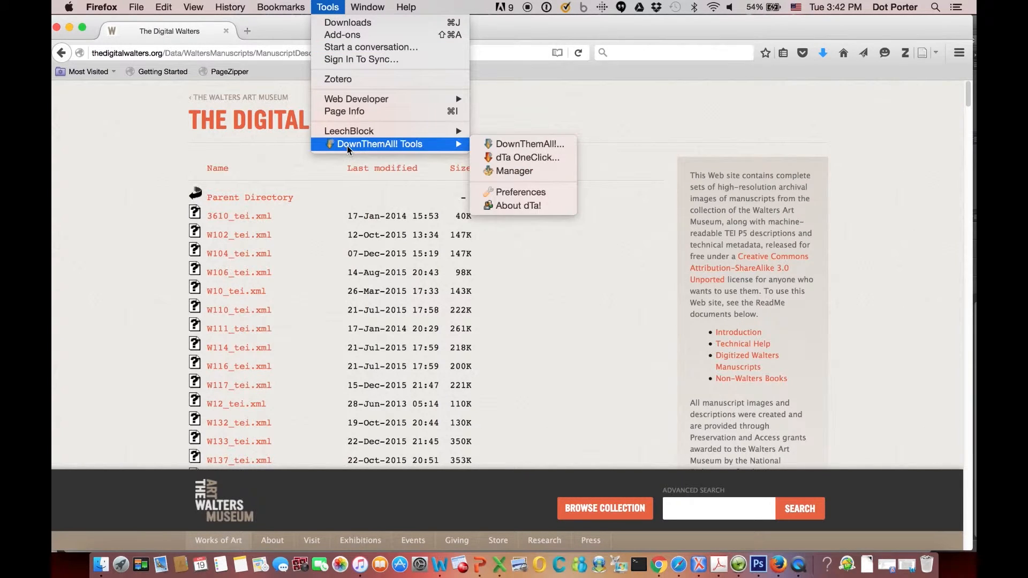
left_click(492, 146)
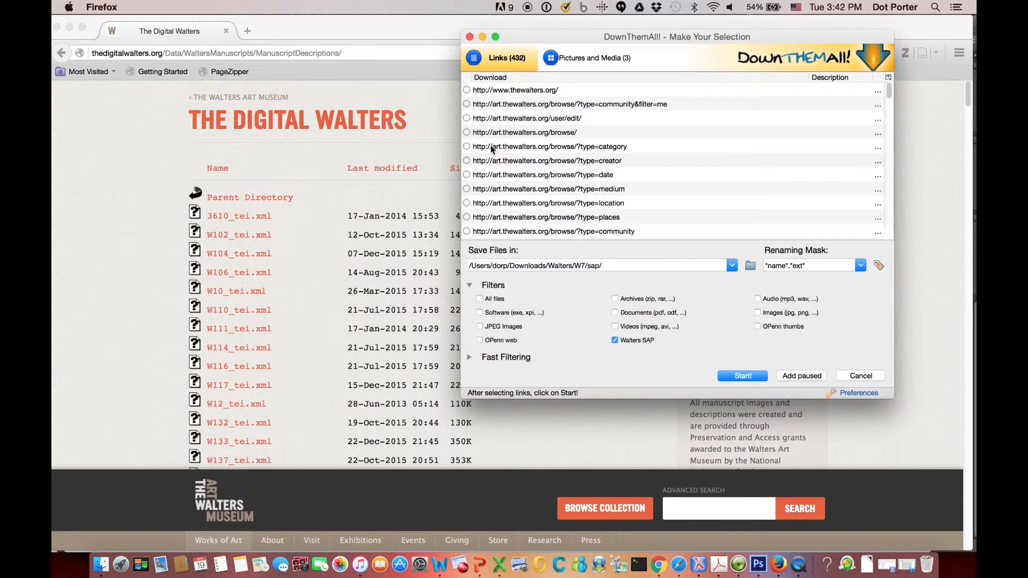
Try the Documents and Software filters on the link list, then clear them again.
scroll(680, 167, "down", 5)
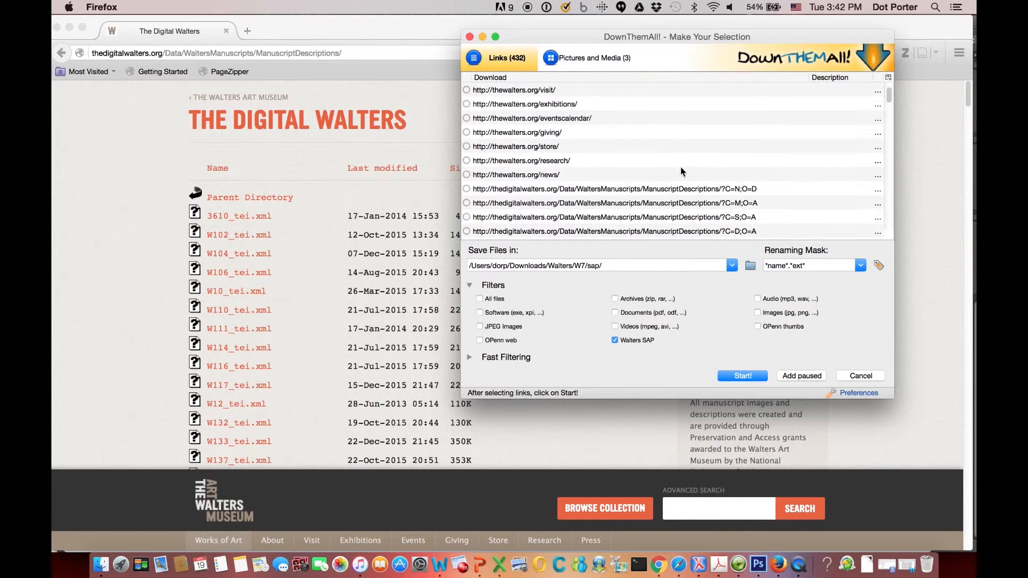
scroll(681, 170, "down", 10)
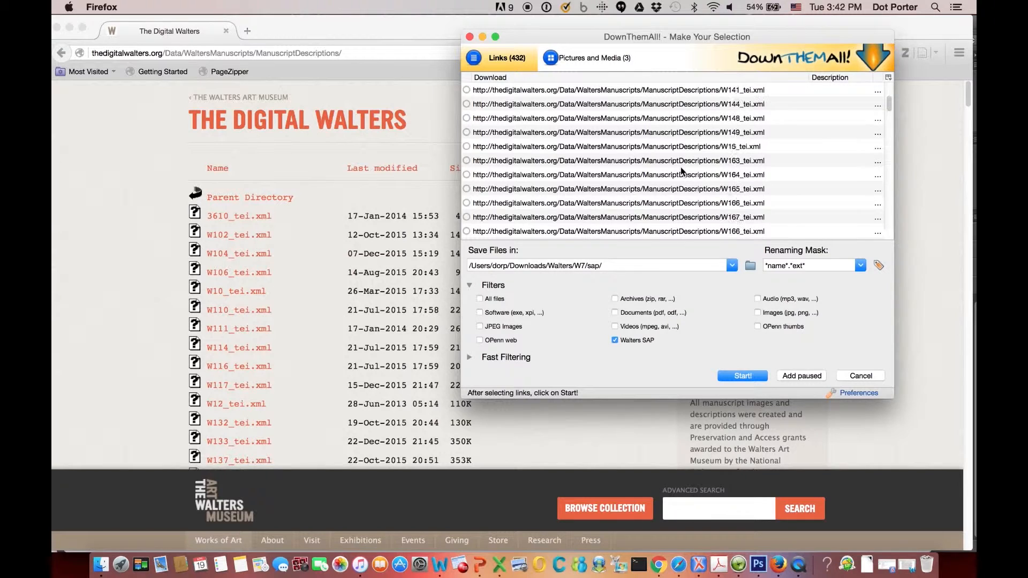
scroll(681, 170, "up", 15)
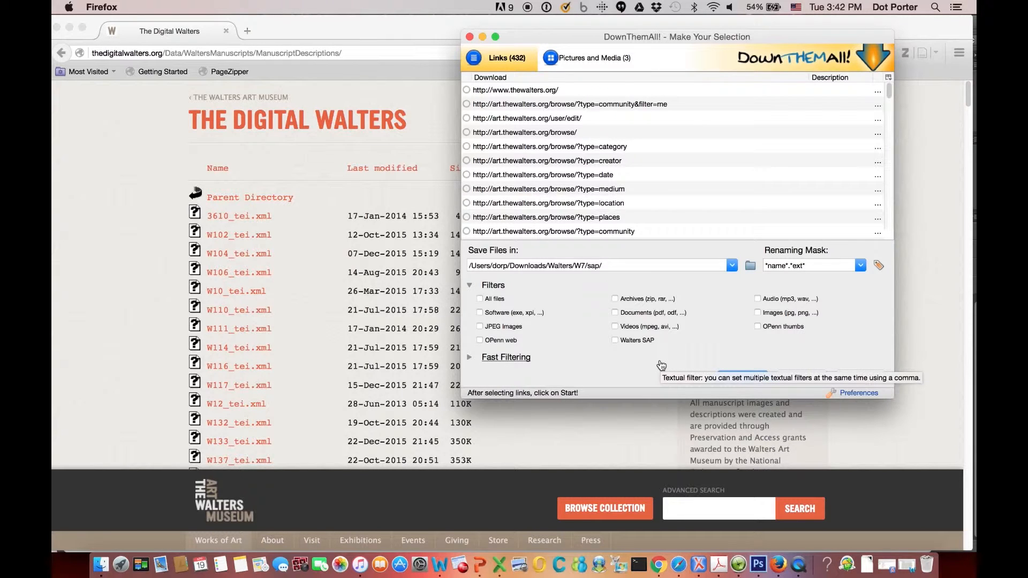
left_click(615, 312)
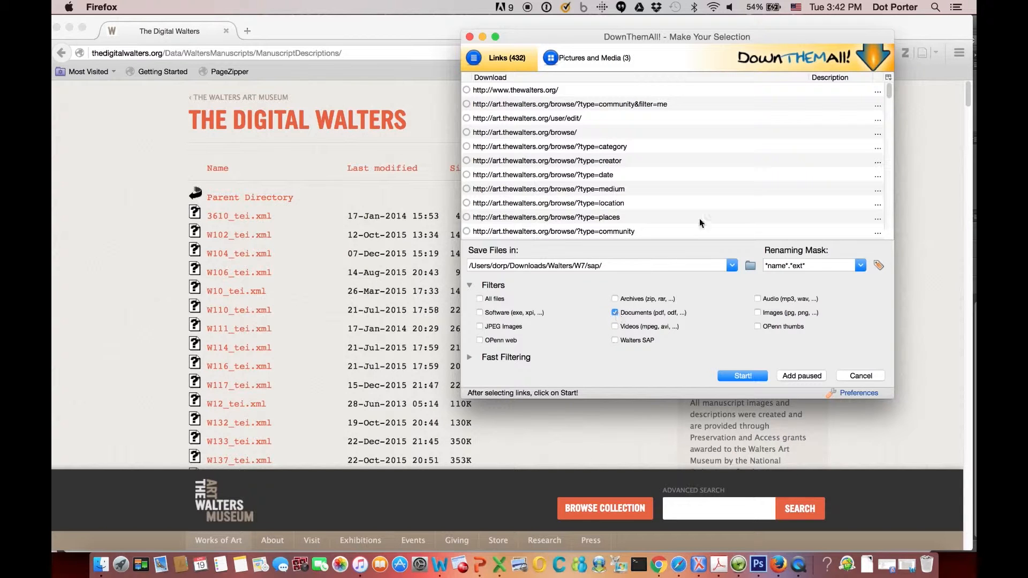
scroll(703, 201, "down", 5)
scroll(703, 202, "down", 10)
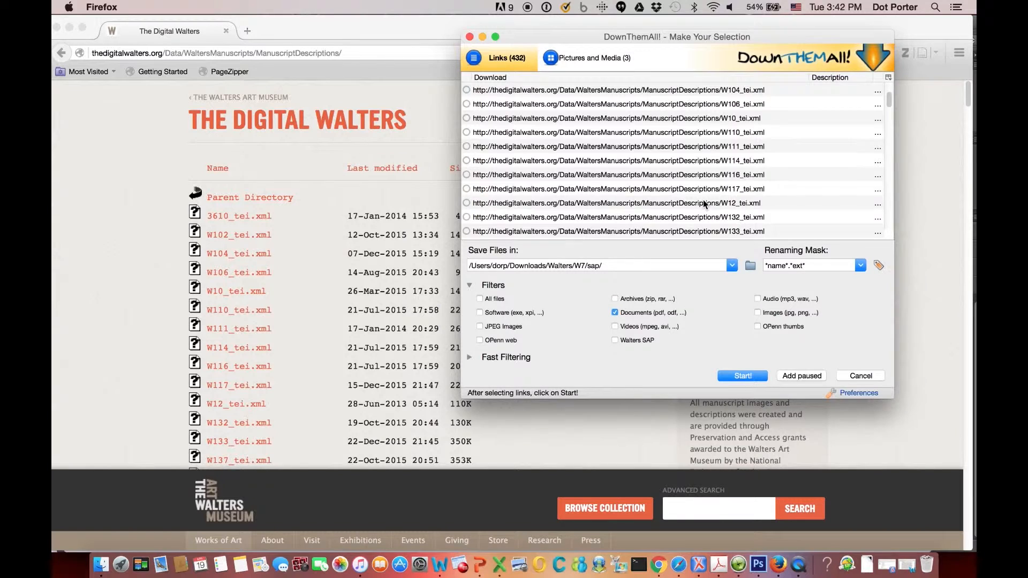
left_click(616, 313)
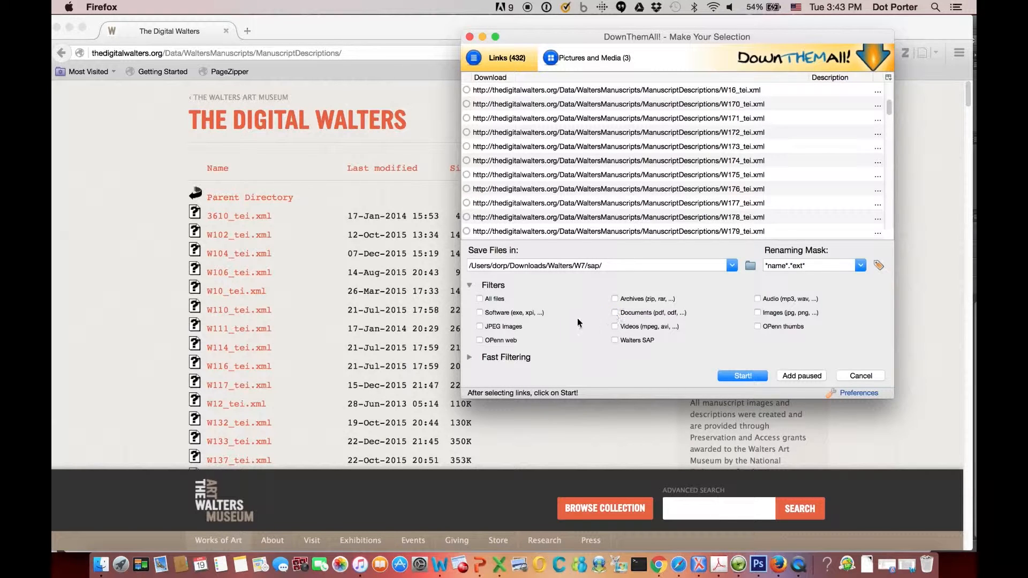
left_click(480, 313)
left_click(479, 313)
Open the DownThemAll! filter preferences and add a new filter captioned XML Files.
left_click(858, 394)
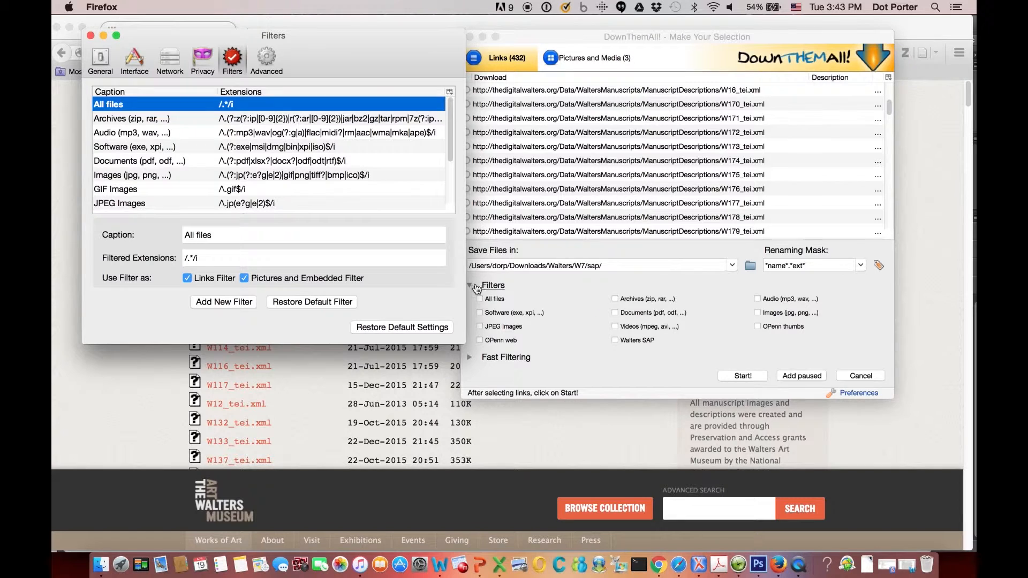
left_click_drag(448, 137, 450, 199)
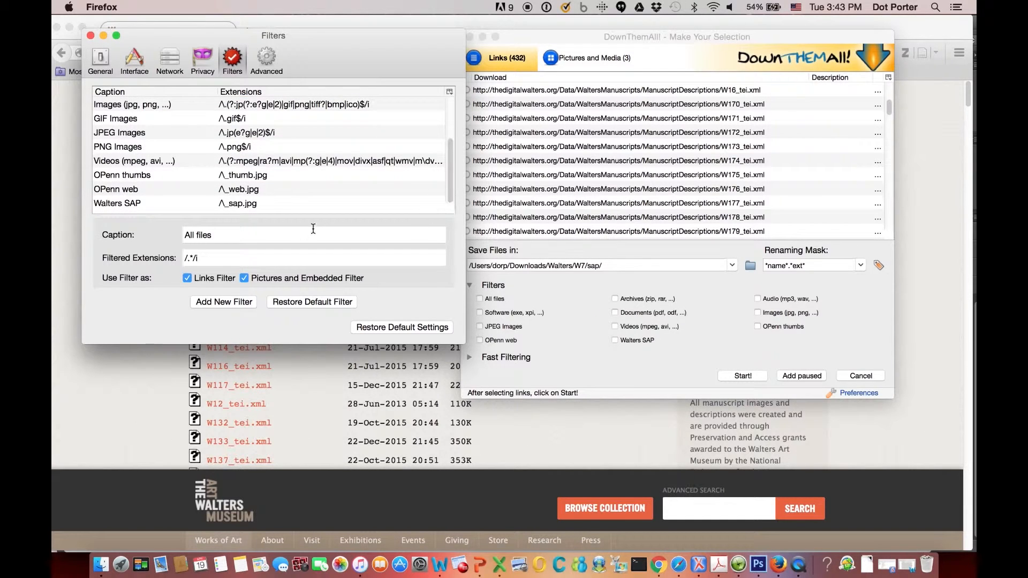
left_click(231, 305)
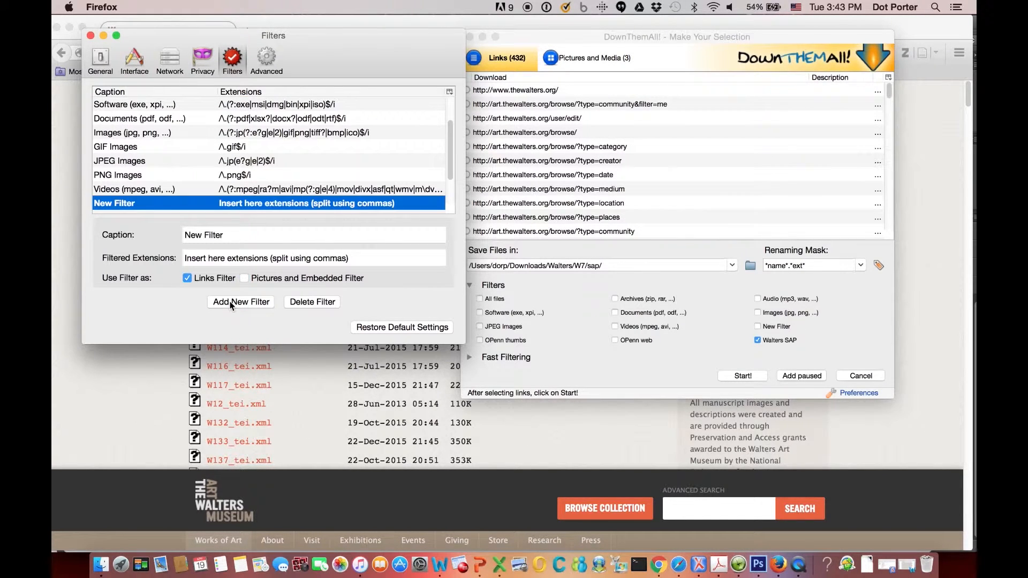
left_click_drag(236, 234, 165, 229)
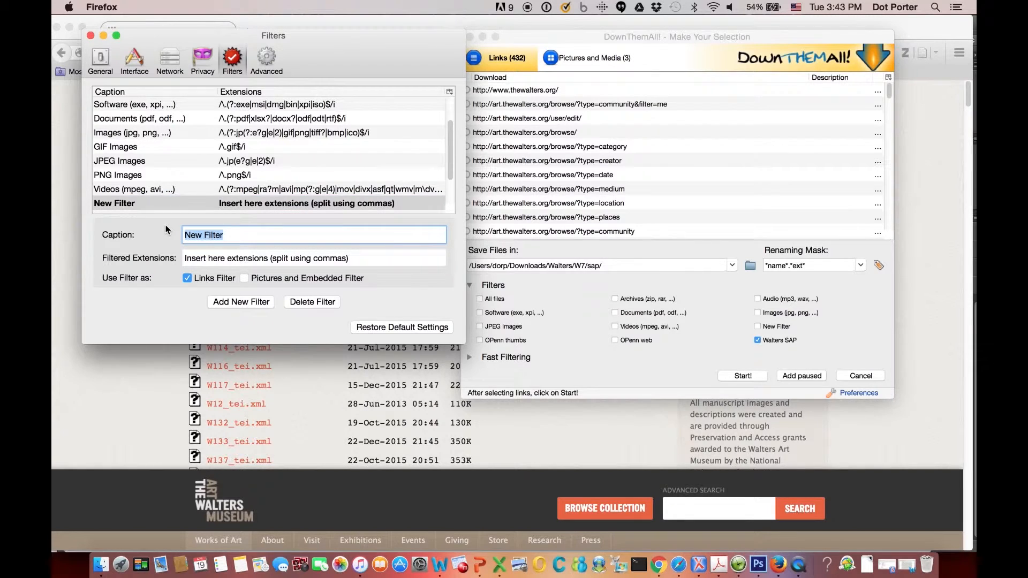
type("XML F")
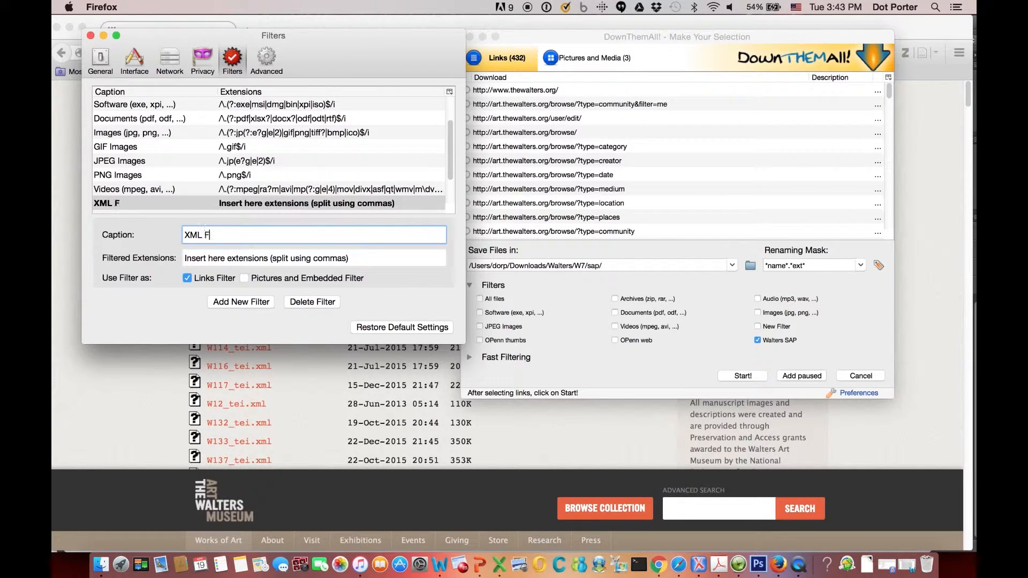
type("iles")
Set the XML Files filter's extensions to /\.xml$/.
left_click(368, 259)
left_click(125, 251)
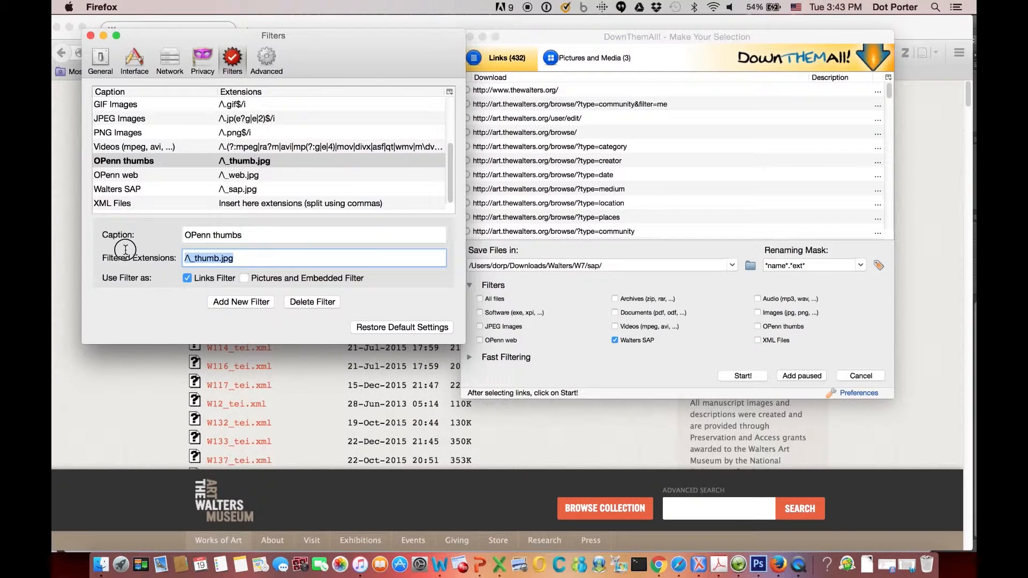
left_click(272, 204)
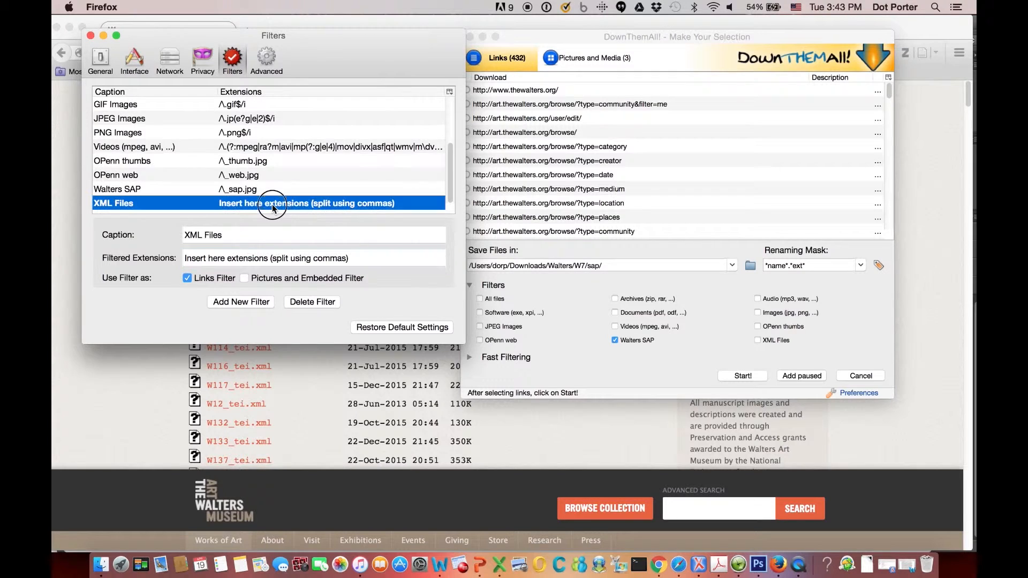
left_click_drag(368, 261, 137, 258)
key("BackSpace")
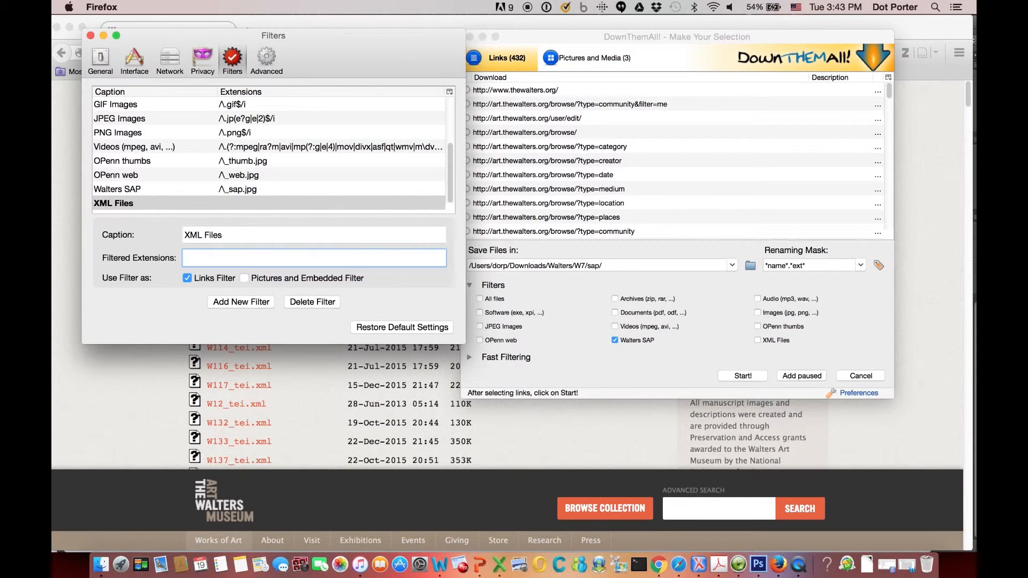
type("/\\.xml")
type("$/i")
left_click(244, 188)
left_click(247, 205)
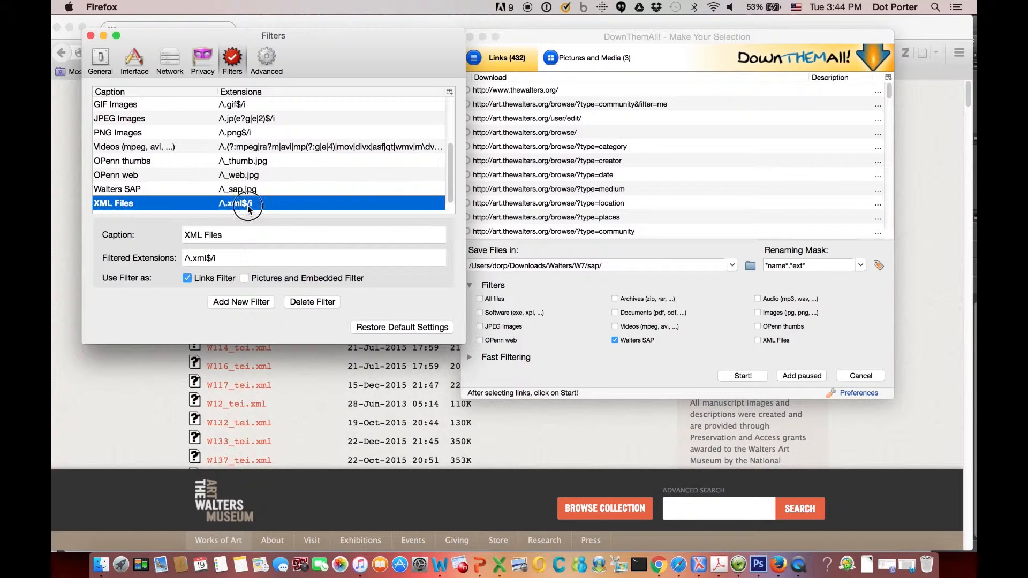
In the selection dialog, turn on the XML Files filter and review the selected links.
left_click(689, 338)
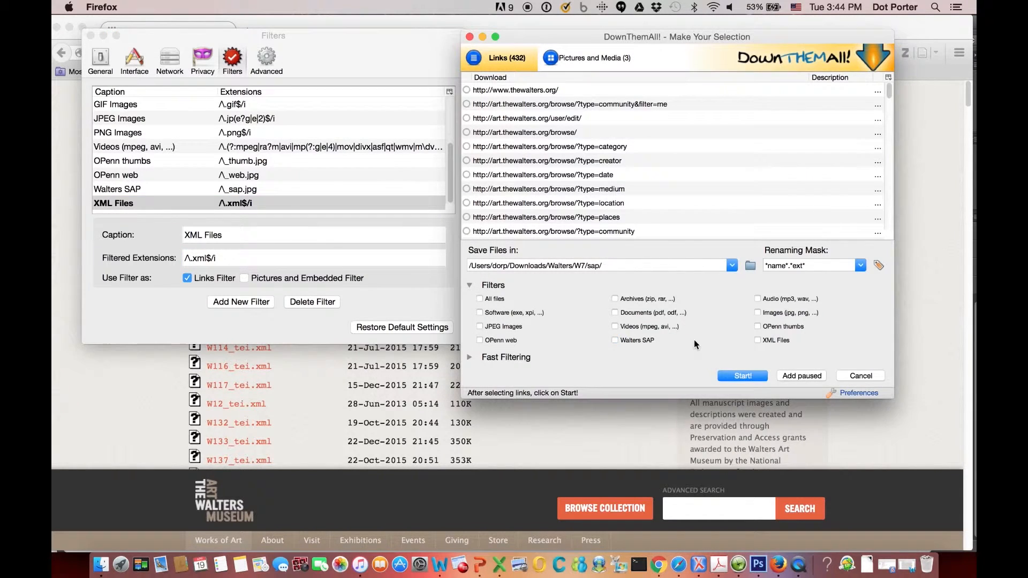
left_click(758, 340)
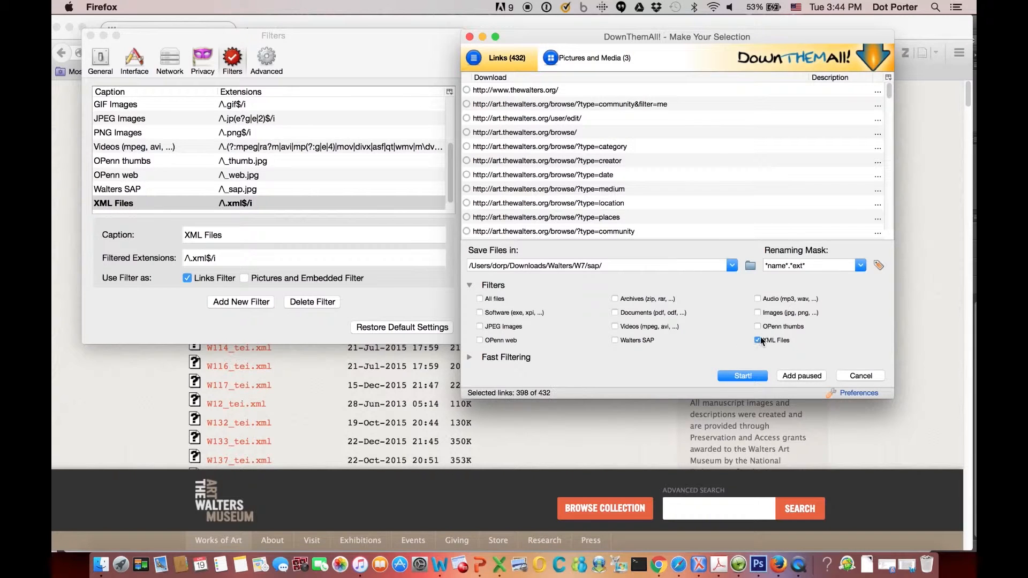
left_click_drag(891, 91, 893, 105)
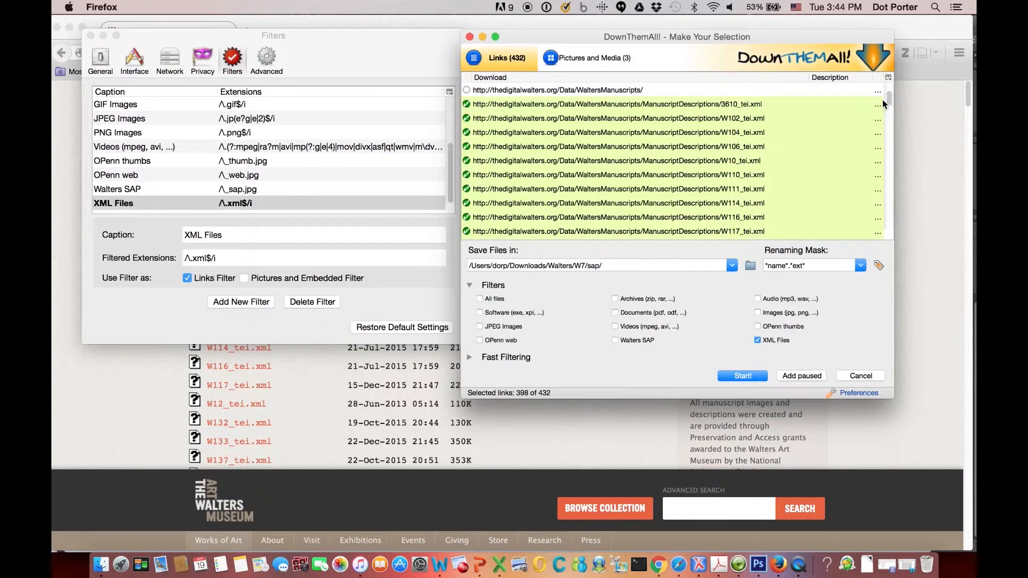
left_click_drag(889, 102, 889, 212)
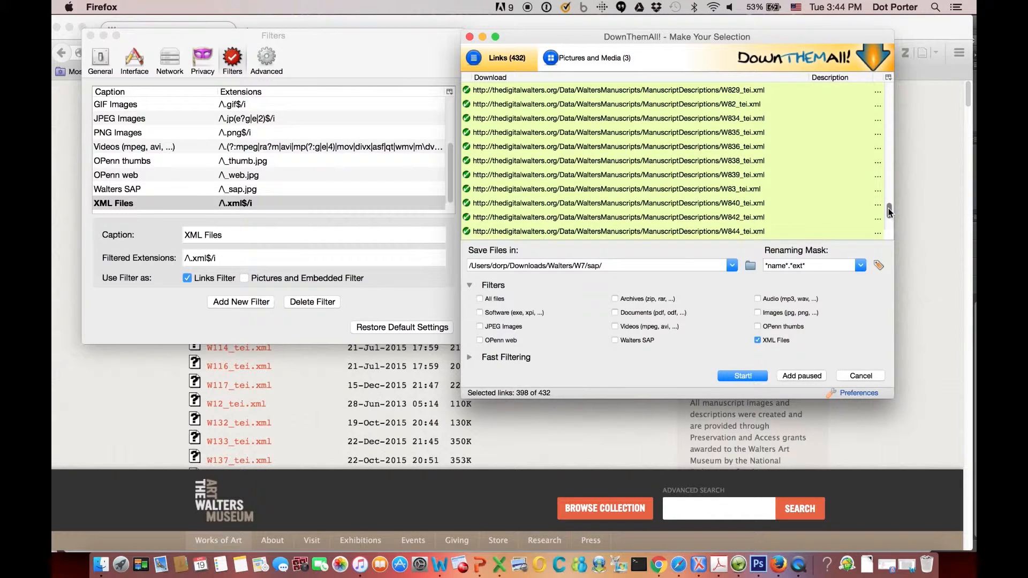
Change the save folder to Downloads/Walters/TEI and start downloading the selected links.
left_click(575, 267)
left_click_drag(575, 267, 604, 266)
type("TEI")
left_click(743, 377)
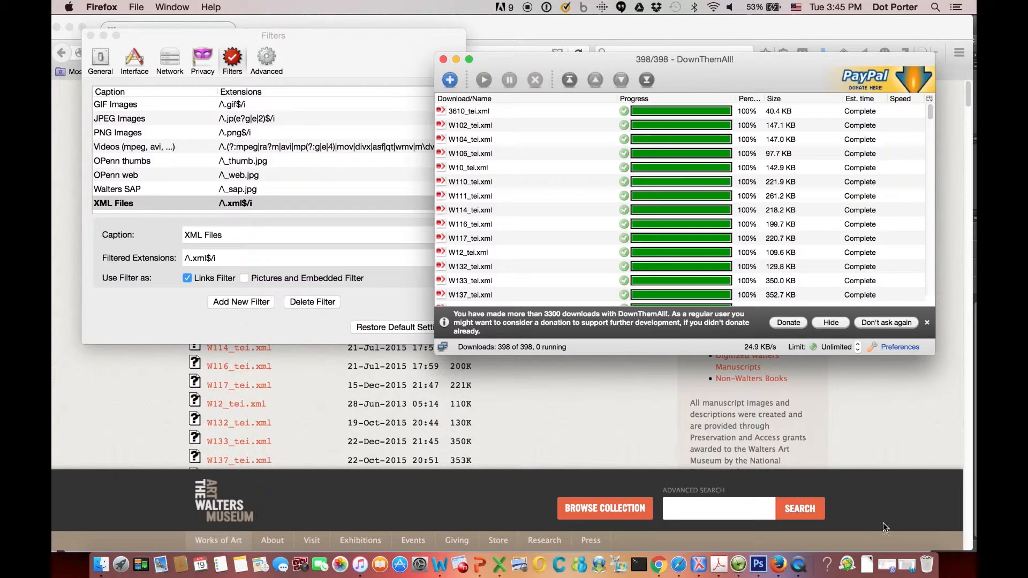
Open the Downloads folder in Finder and go to the Walters TEI folder.
left_click(869, 566)
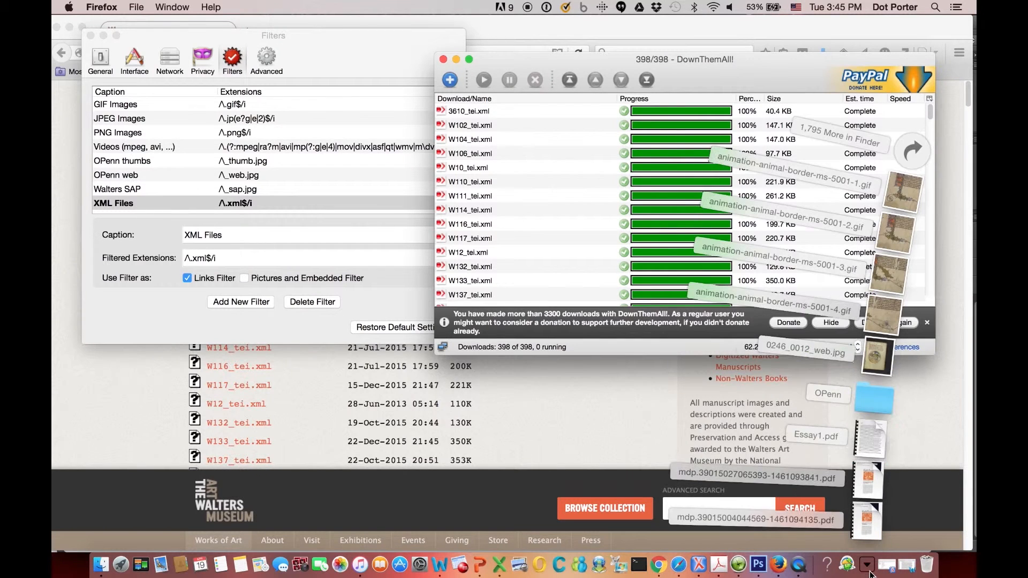
left_click(873, 395)
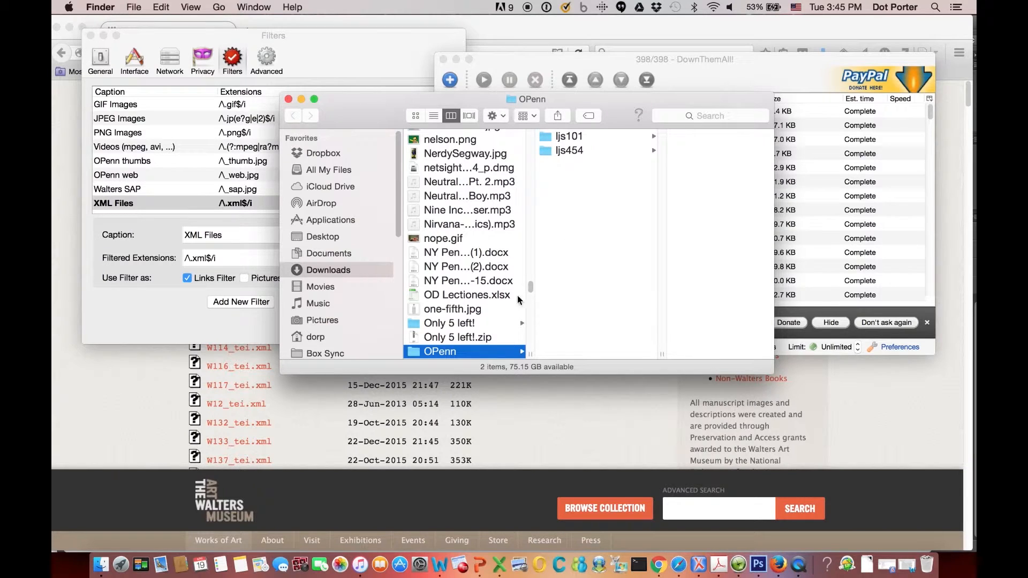
left_click_drag(531, 288, 533, 303)
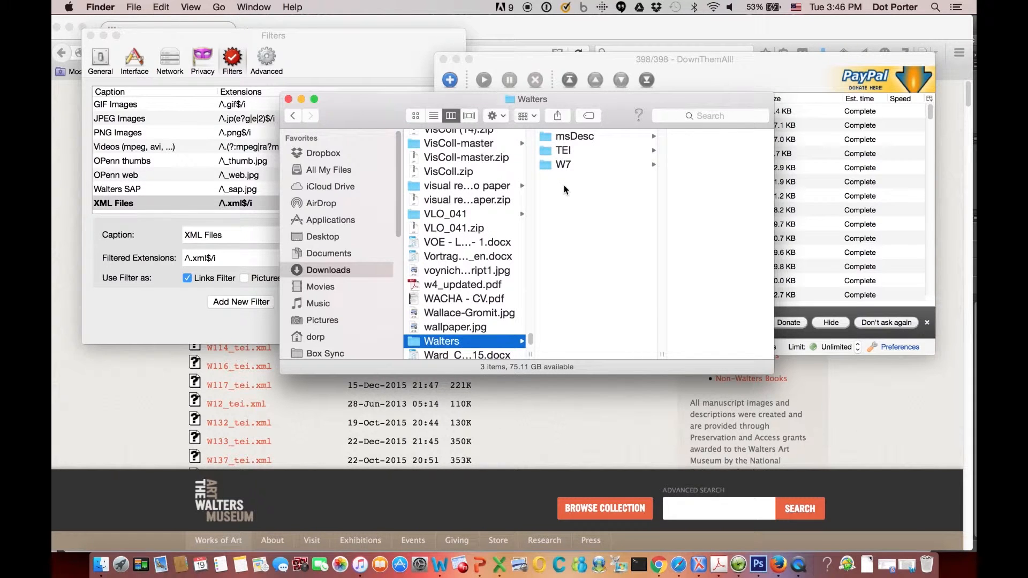
left_click(562, 147)
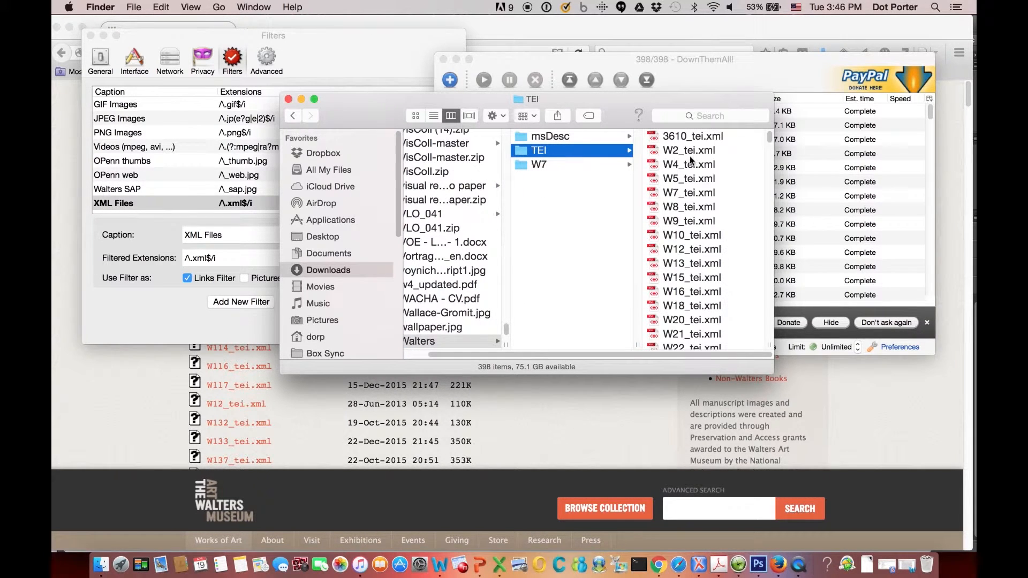
Step through the downloaded TEI XML files to inspect their previews.
left_click(694, 137)
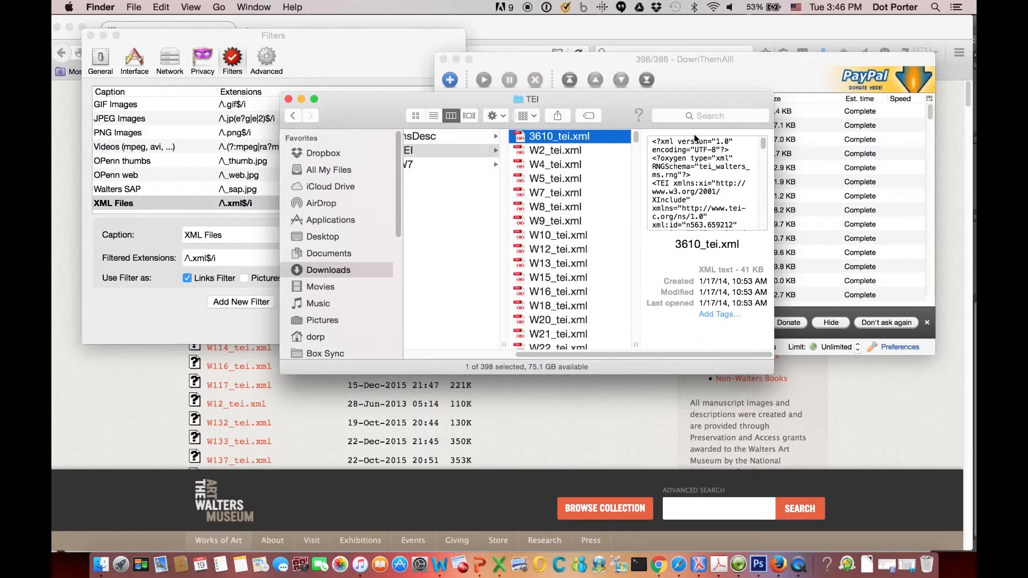
key("Down")
key("Down")
key("Down")
key("Down")
key("Down")
key("Down")
key("Down")
key("Down")
key("Down")
key("Down")
key("Down")
key("Down")
key("Down")
key("Down")
key("Down")
key("Down")
key("Down")
key("Down")
key("Down")
key("Down")
key("Down")
key("Down")
key("Down")
key("Down")
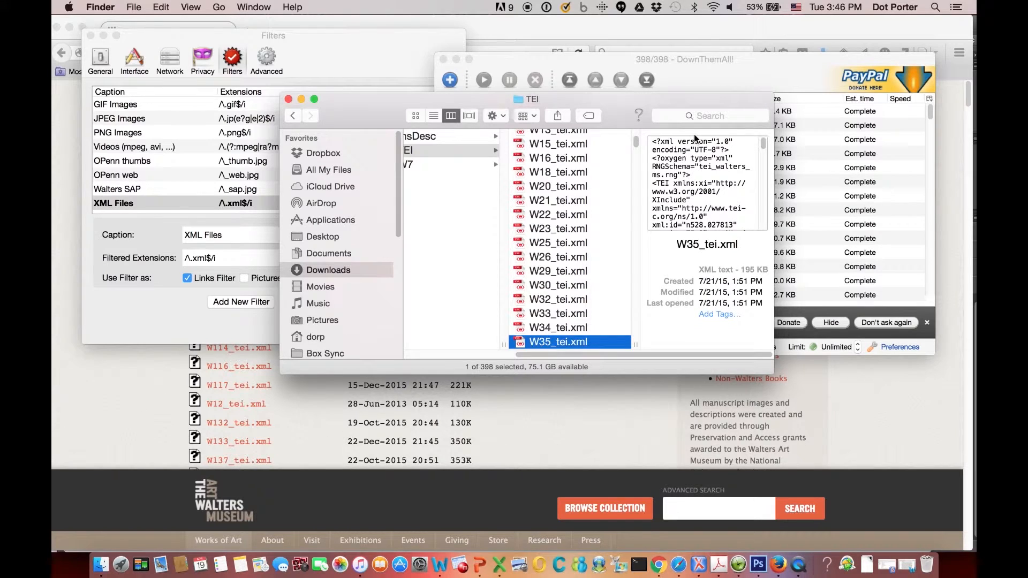